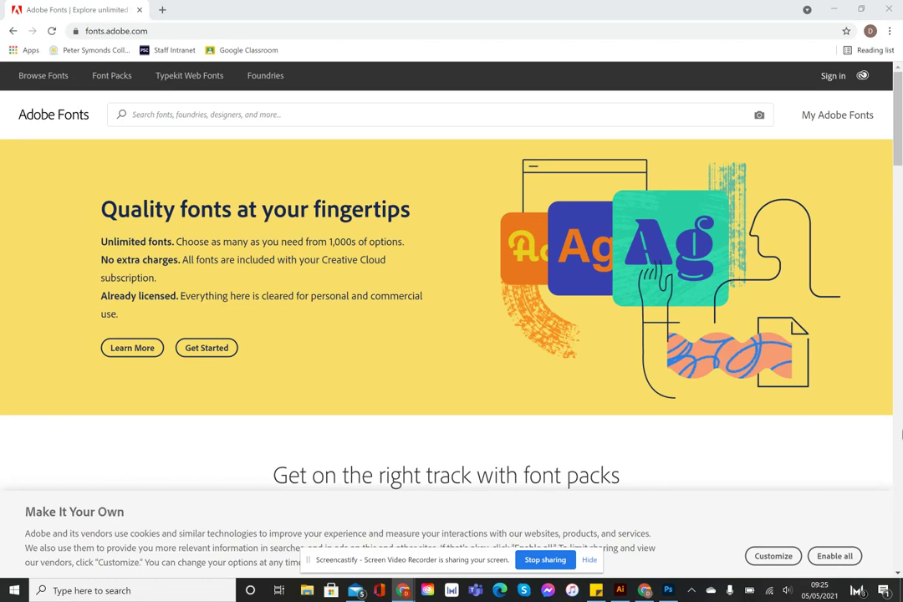
# Change the 'Personal investigation' title font to Book Antiqua after trying Centaur.
pyautogui.click(669, 590)
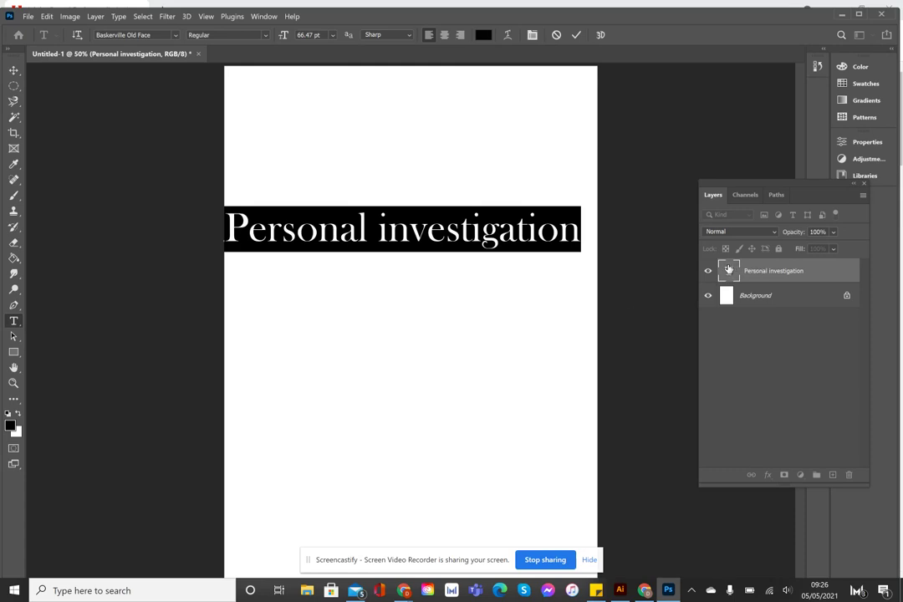
pyautogui.click(176, 36)
pyautogui.write('Cen')
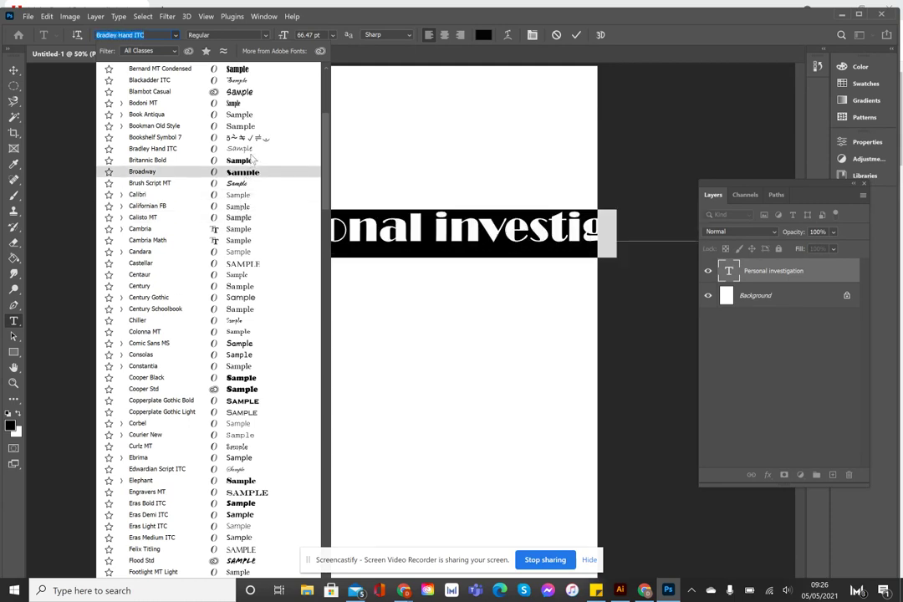
pyautogui.click(251, 116)
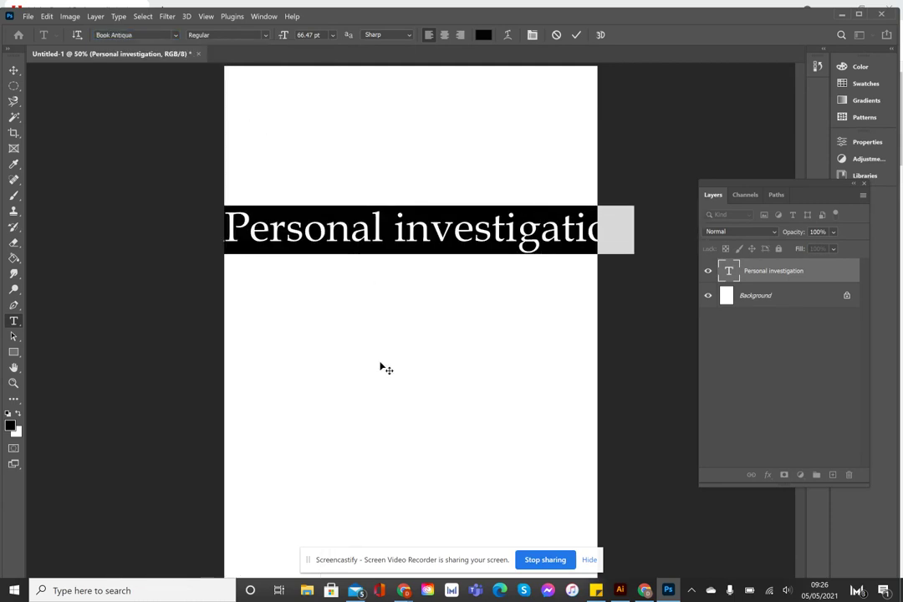
pyautogui.click(643, 592)
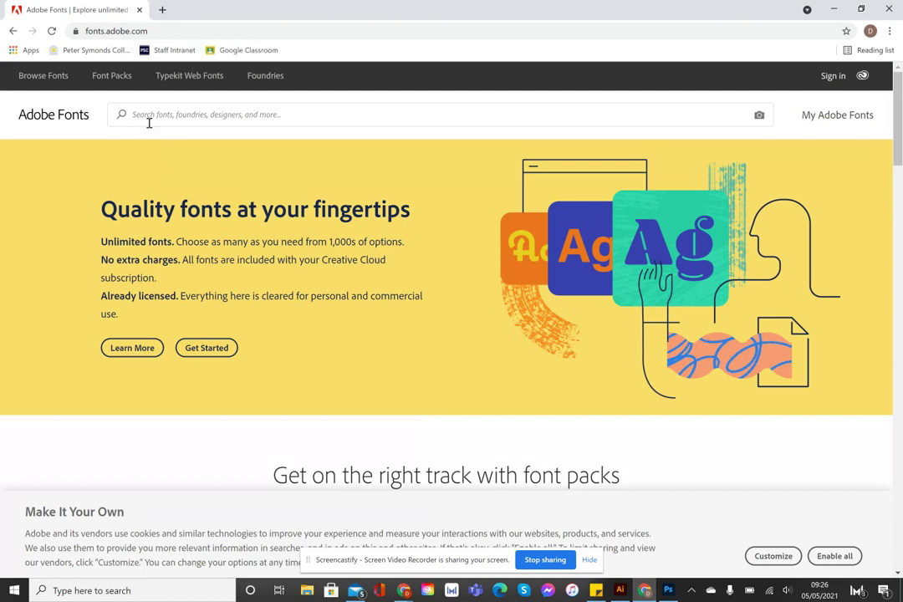
# Sign in to Adobe Fonts with a Google account.
pyautogui.click(833, 77)
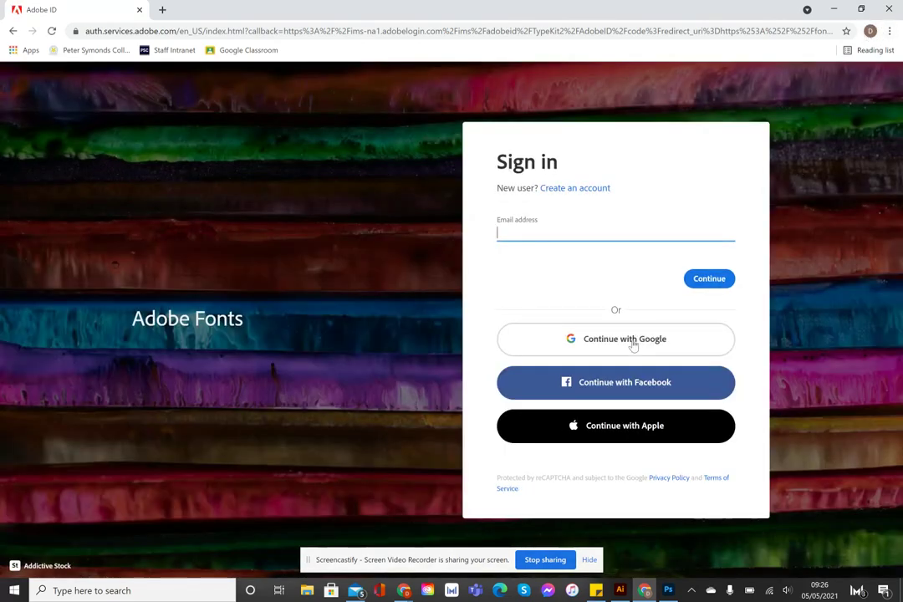
pyautogui.click(632, 343)
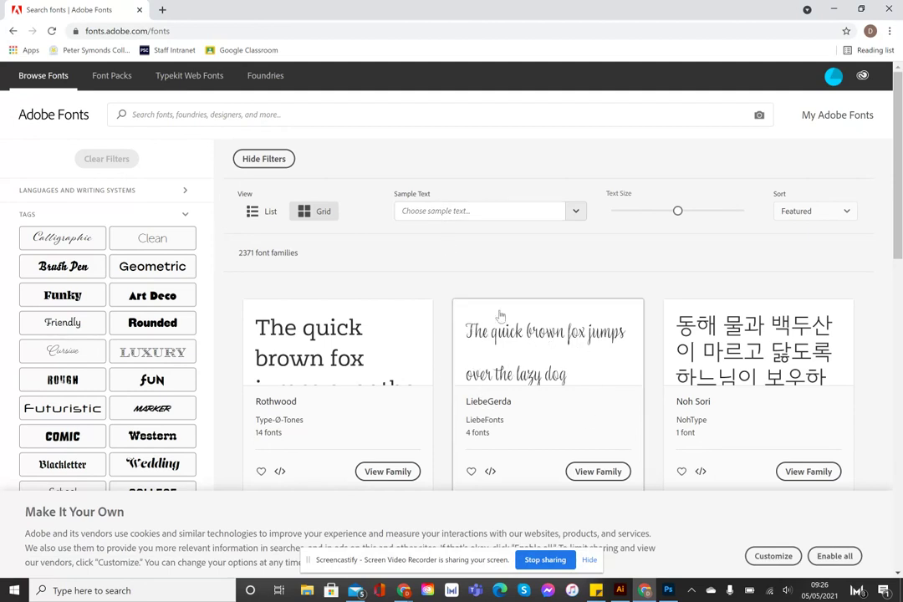
# Set the font preview sample text to 'Personal Investigation'.
pyautogui.click(434, 212)
pyautogui.write('Personal In')
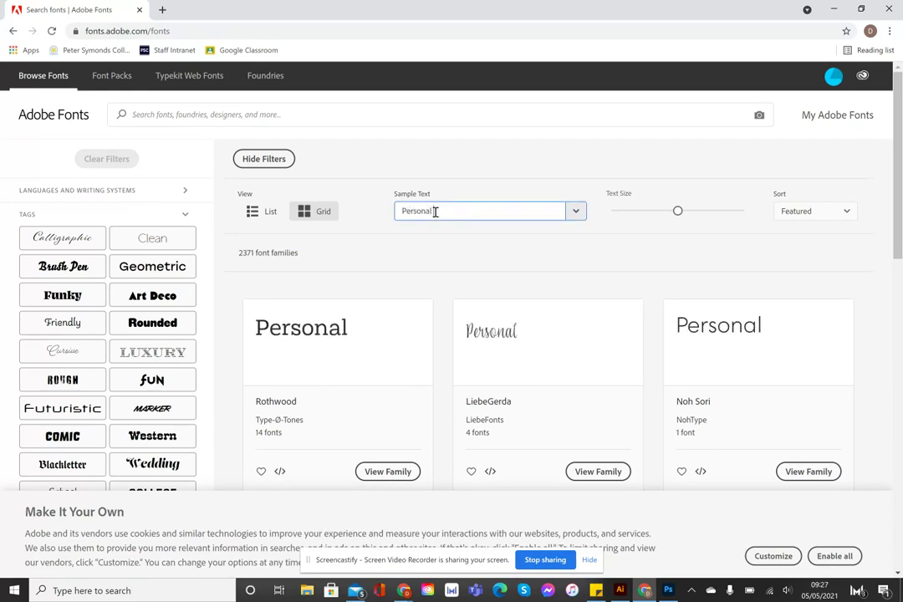
pyautogui.write('vestigation')
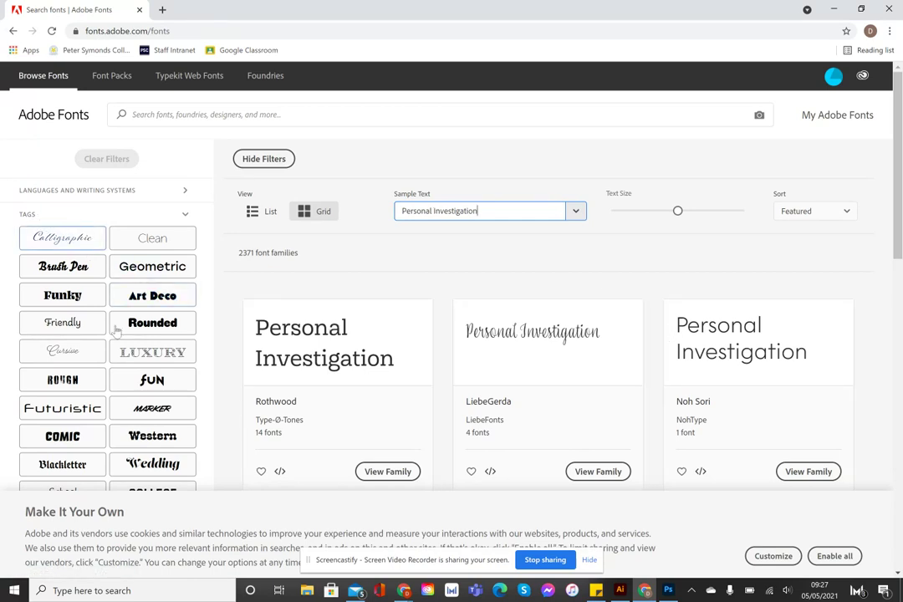
pyautogui.scroll(-2, 58, 201)
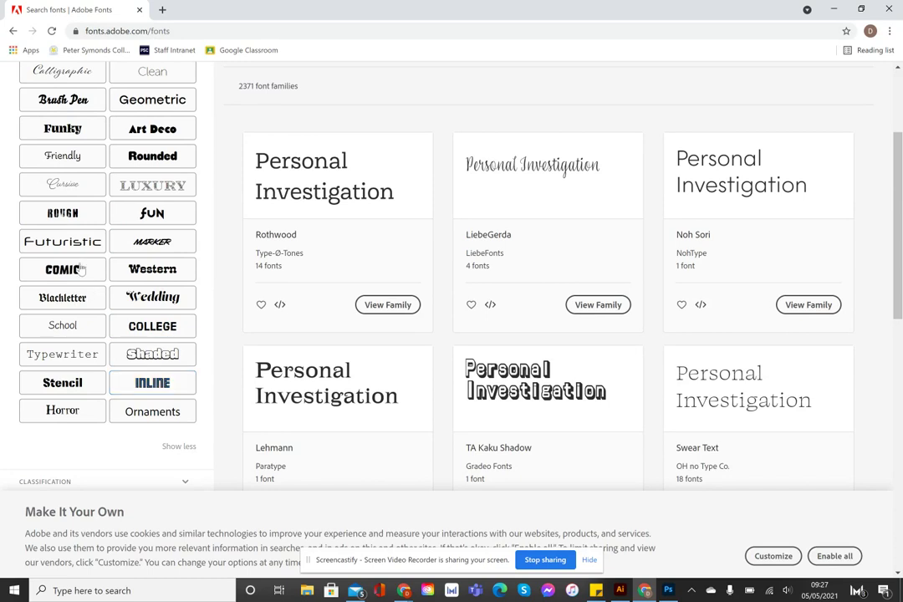
# Filter results to the Rough tag and open the Typeka family page.
pyautogui.click(75, 215)
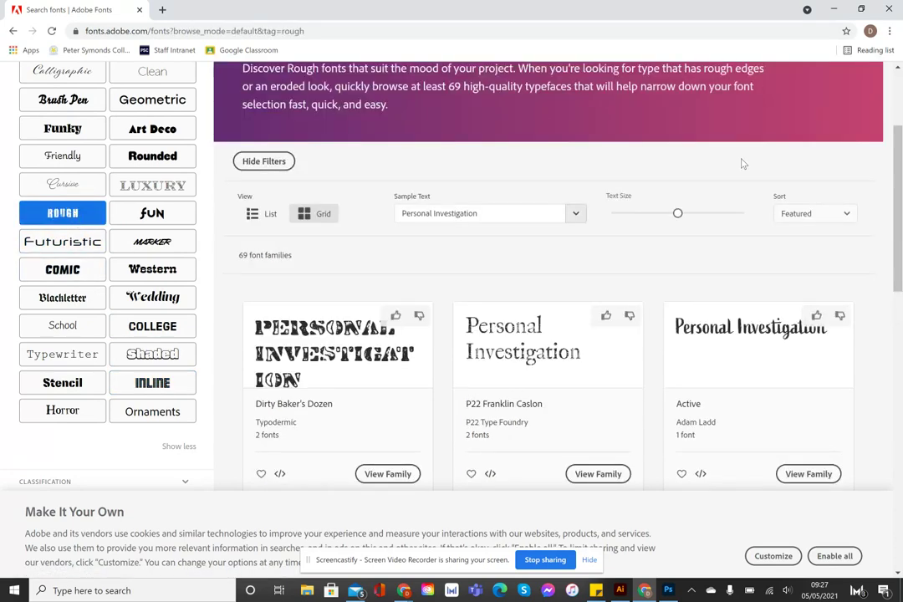
pyautogui.scroll(-2, 866, 355)
pyautogui.scroll(-5, 866, 355)
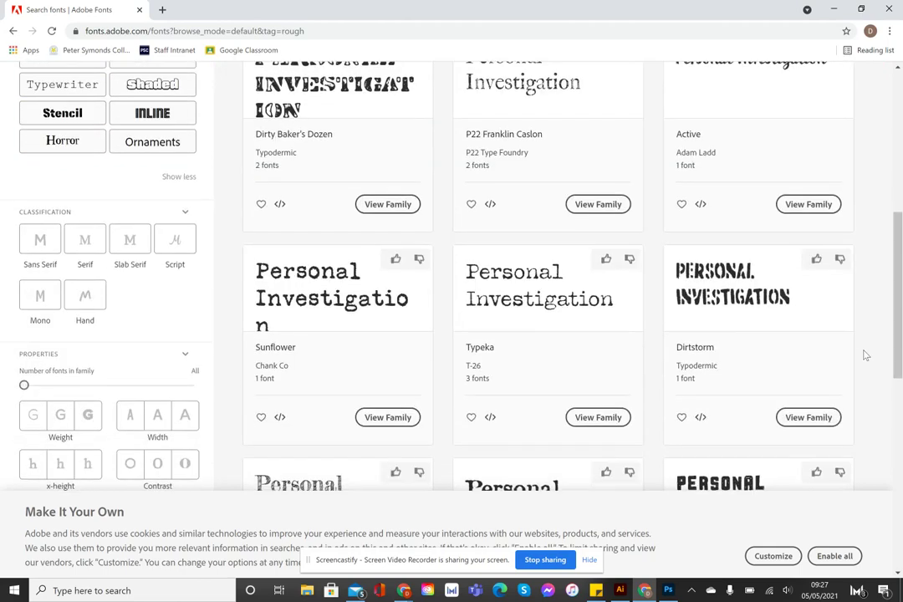
pyautogui.scroll(-1, 866, 356)
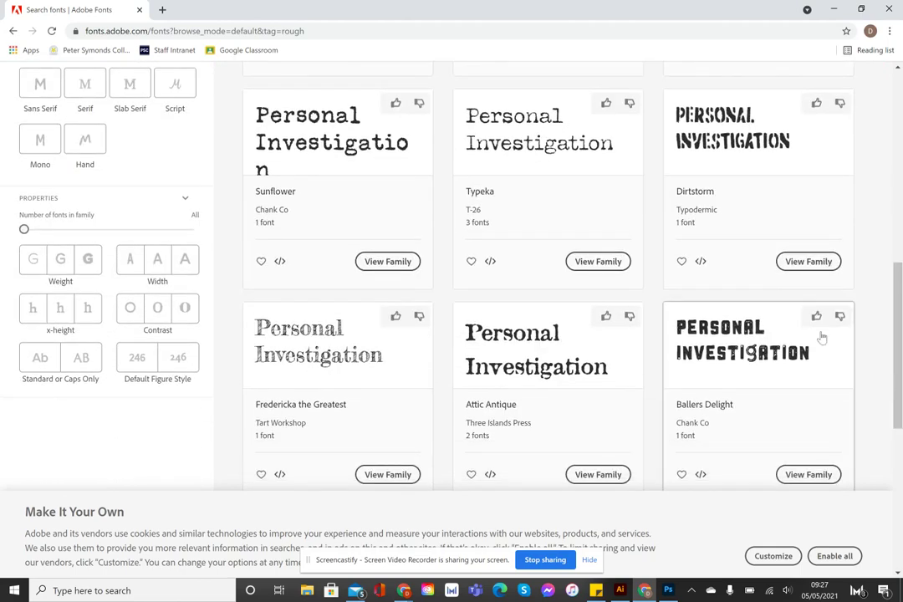
pyautogui.scroll(-4, 655, 392)
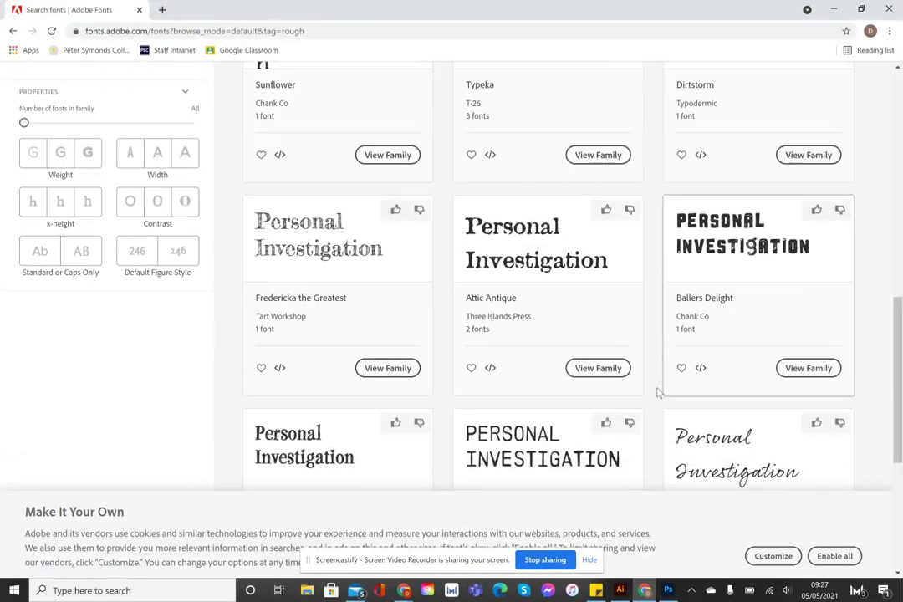
pyautogui.scroll(-3, 658, 393)
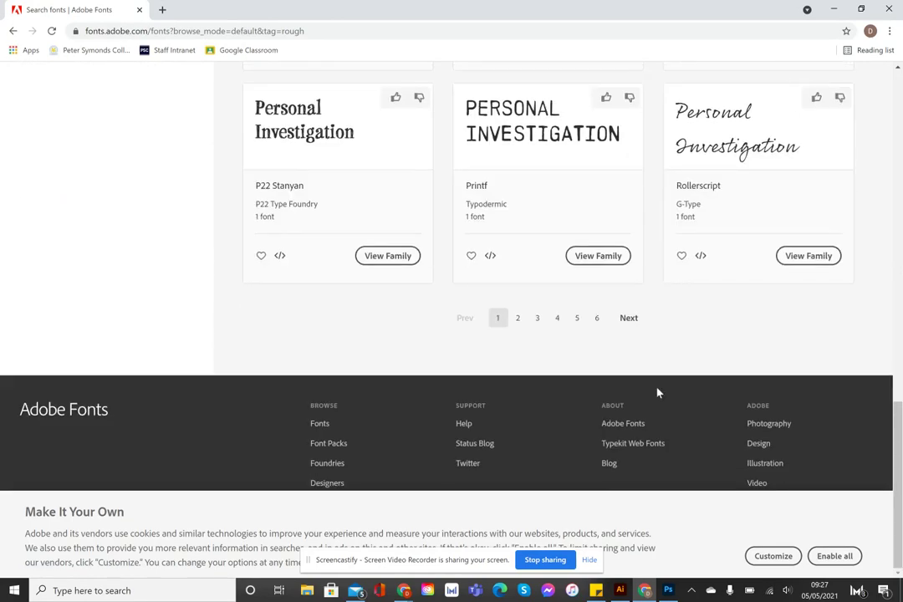
pyautogui.scroll(8, 658, 392)
pyautogui.scroll(2, 658, 393)
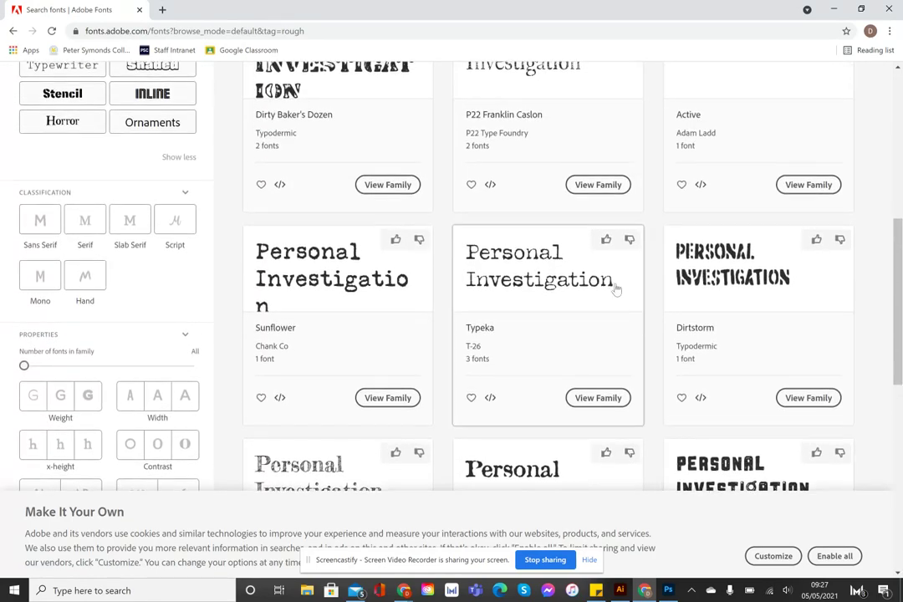
pyautogui.click(609, 402)
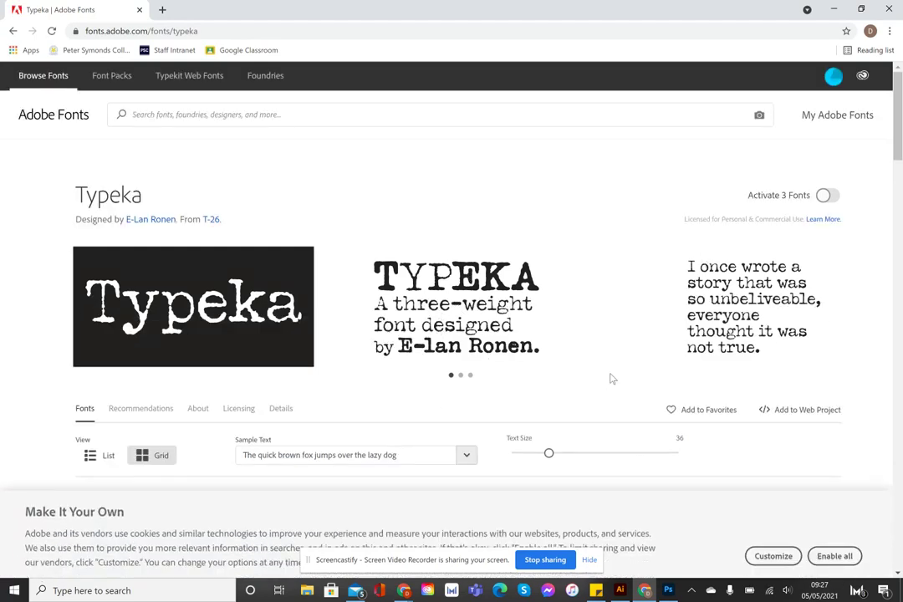
# Activate all three Typeka fonts (Regular, Mix, Bold) and dismiss the confirmation.
pyautogui.scroll(-4, 753, 340)
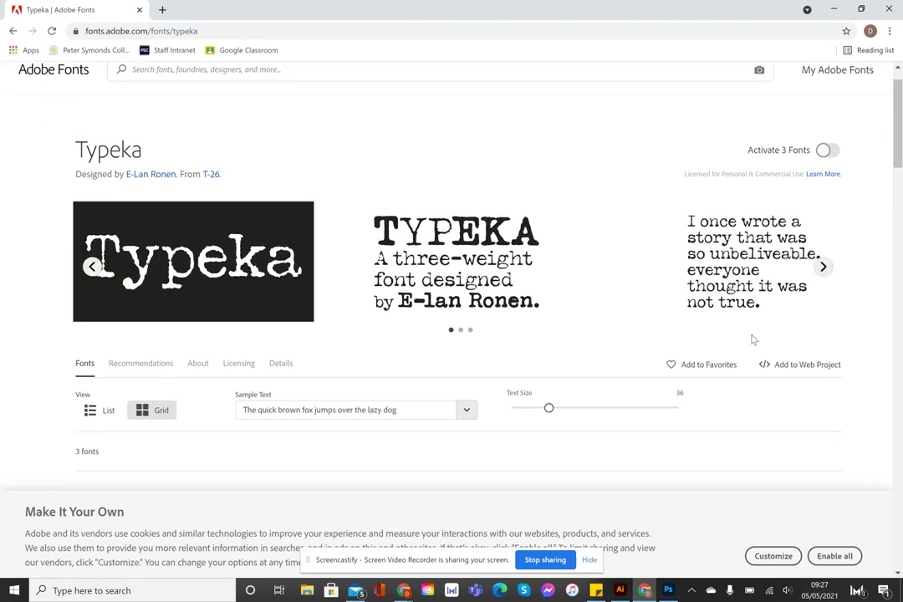
pyautogui.scroll(-1, 753, 340)
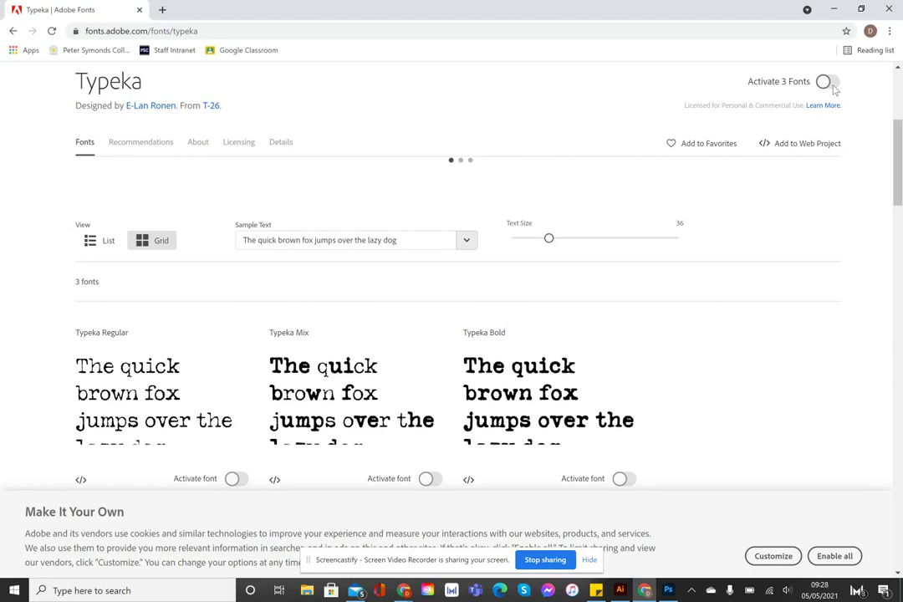
pyautogui.click(828, 82)
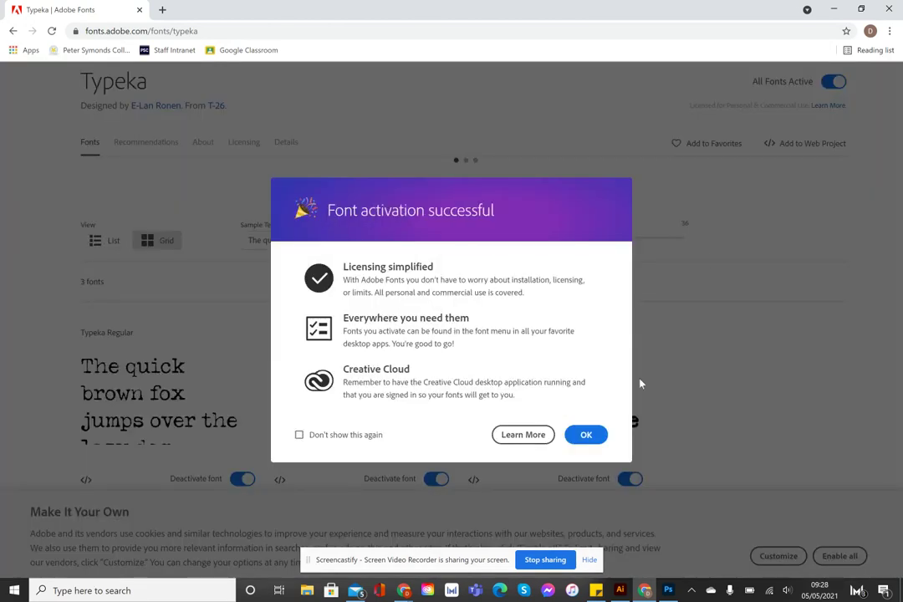
pyautogui.click(584, 433)
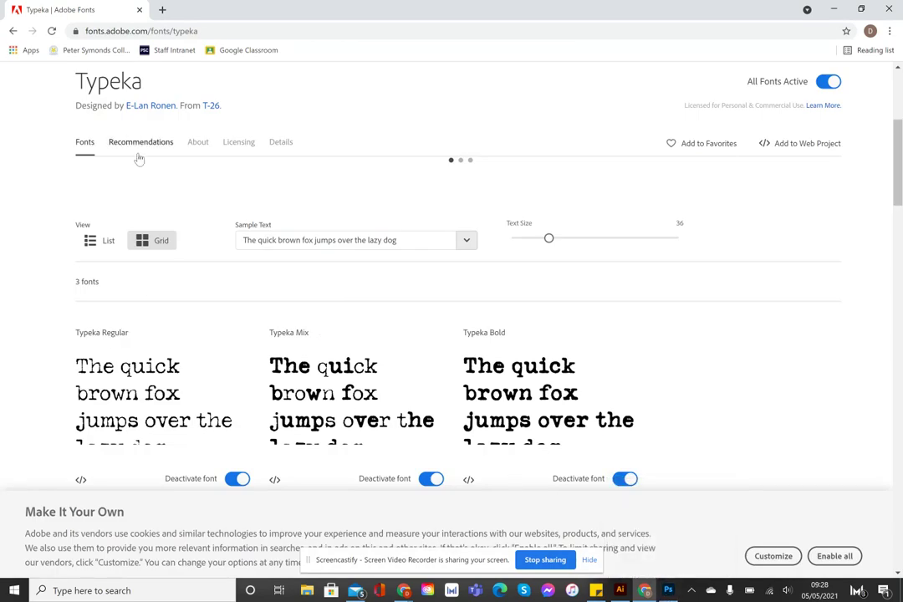
pyautogui.moveTo(99, 339)
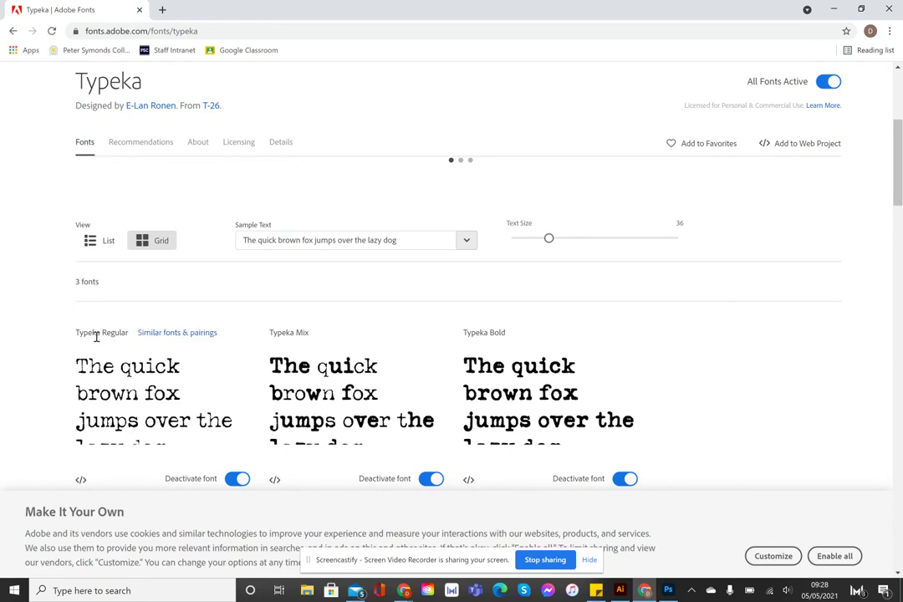
# Switch the Photoshop title text from Gill Sans MT to the Typeka font.
pyautogui.click(668, 590)
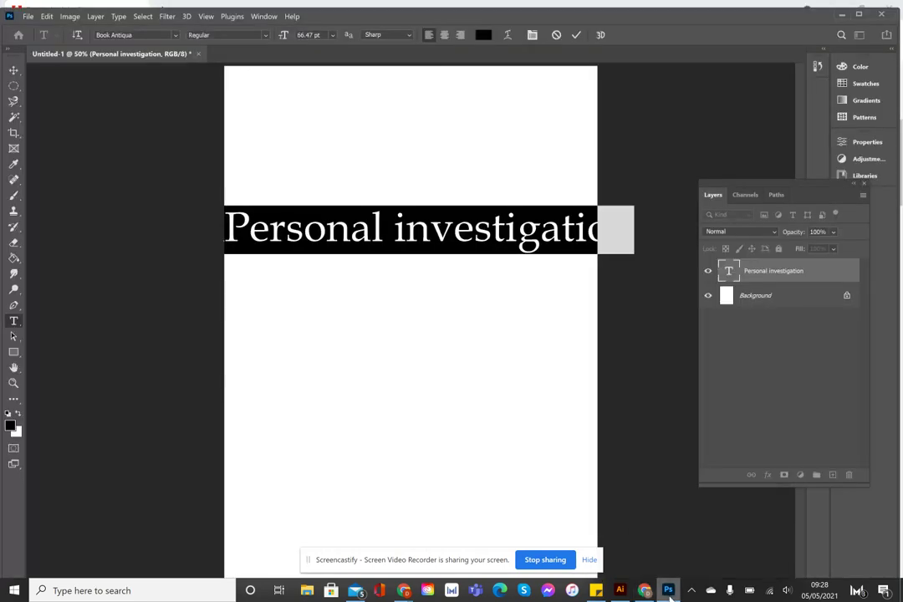
pyautogui.click(175, 35)
pyautogui.write('am')
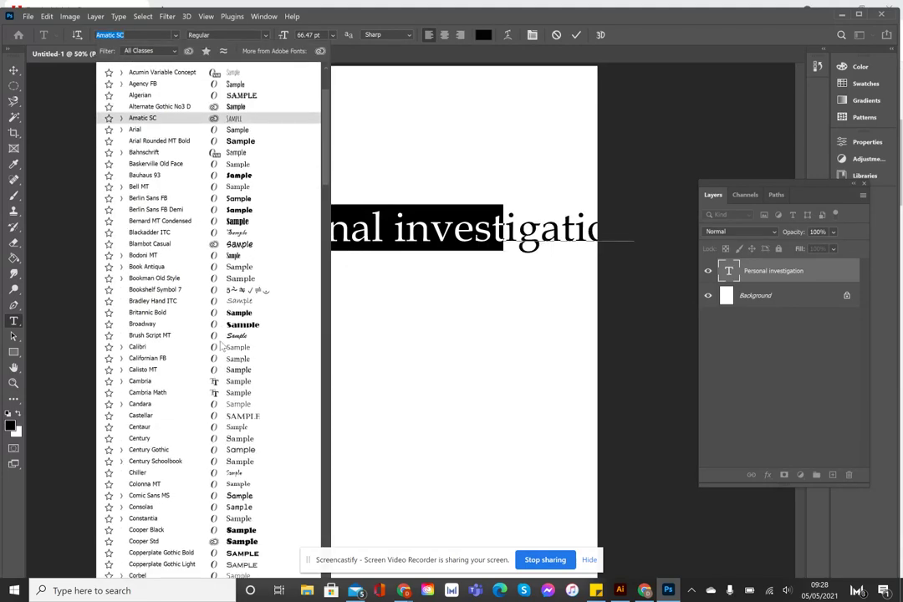
pyautogui.scroll(-12, 221, 344)
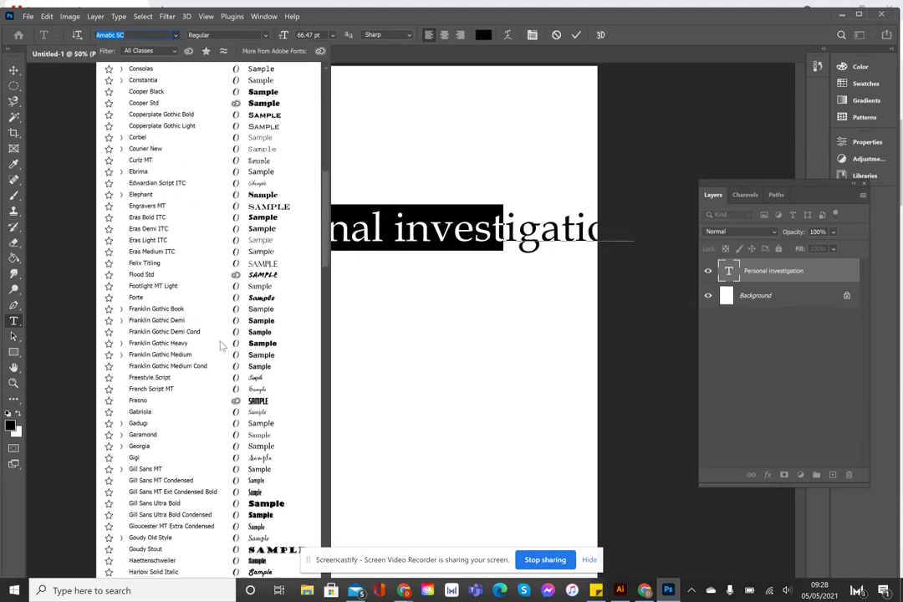
pyautogui.write('gill')
pyautogui.scroll(-9, 222, 345)
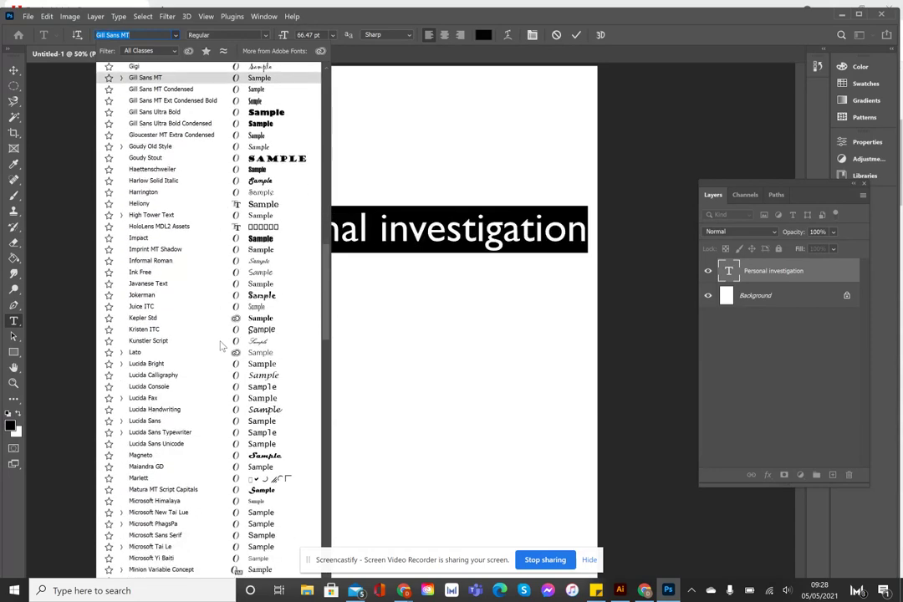
pyautogui.scroll(-10, 221, 344)
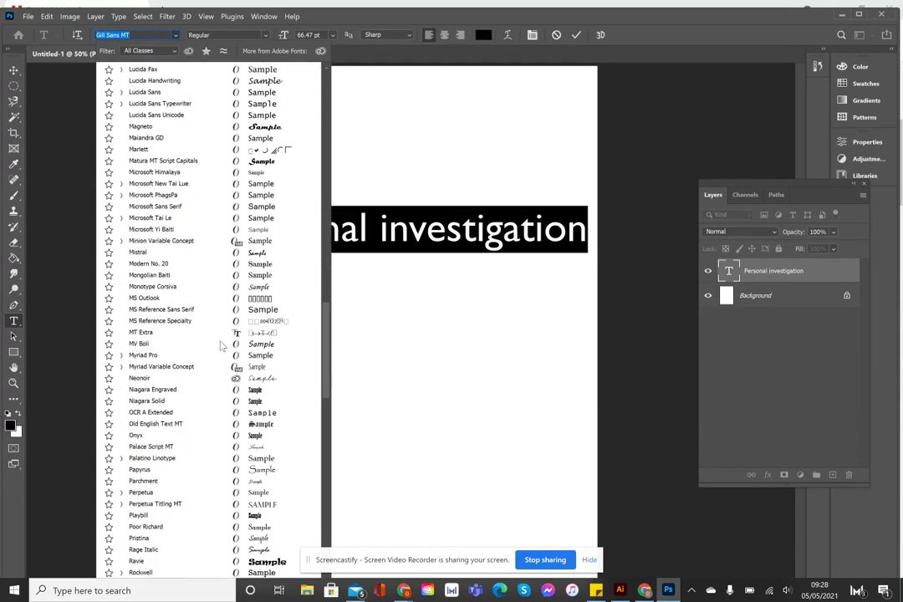
pyautogui.scroll(-8, 221, 345)
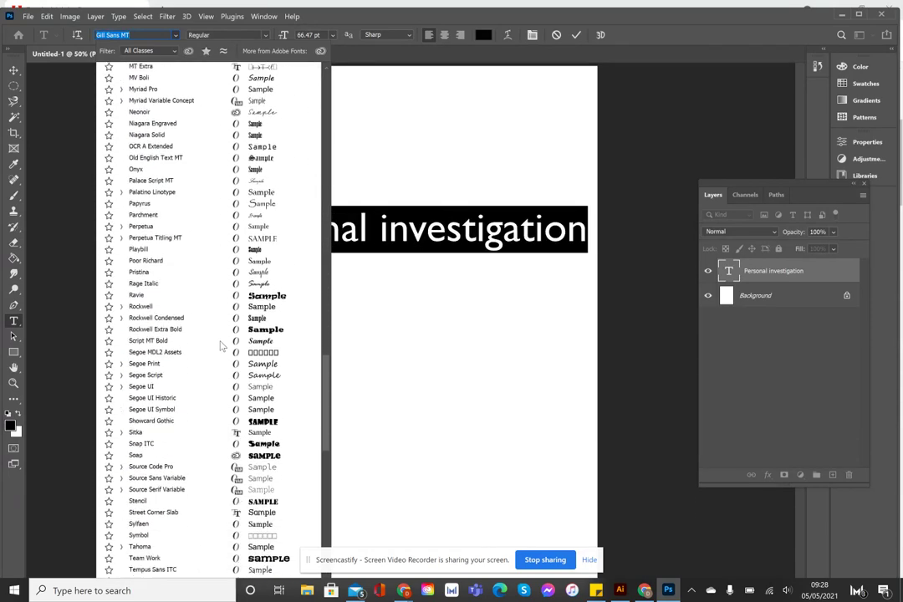
pyautogui.scroll(-3, 221, 344)
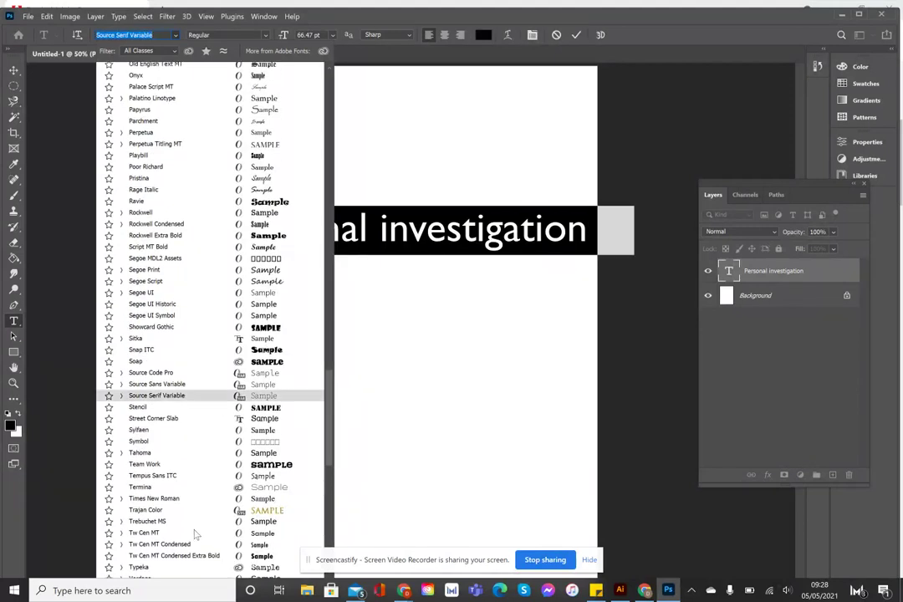
pyautogui.scroll(-1, 184, 526)
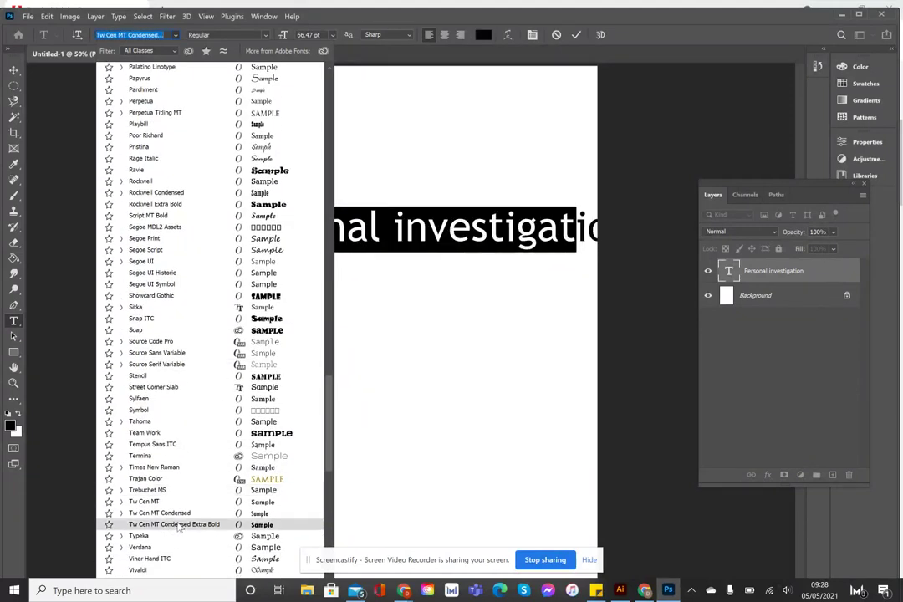
pyautogui.click(178, 538)
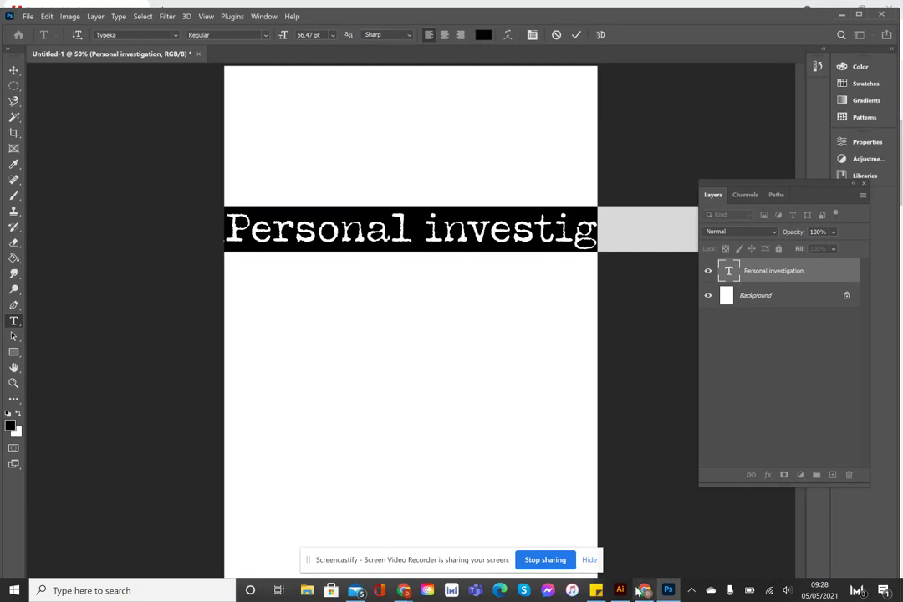
pyautogui.moveTo(651, 591)
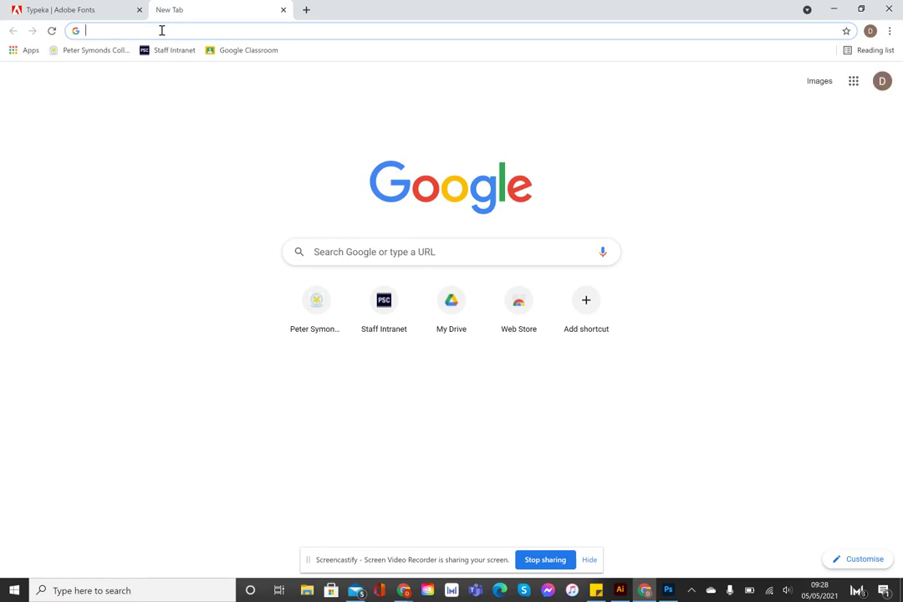
# Search for dafont in a new tab, open dafont.com and accept all cookies.
pyautogui.write('dafont')
pyautogui.press('Return')
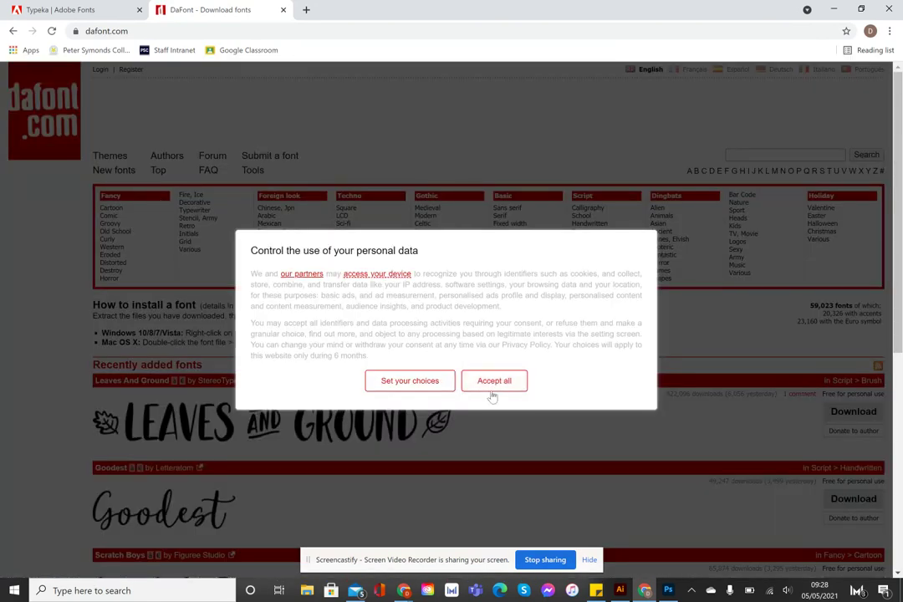
pyautogui.click(494, 383)
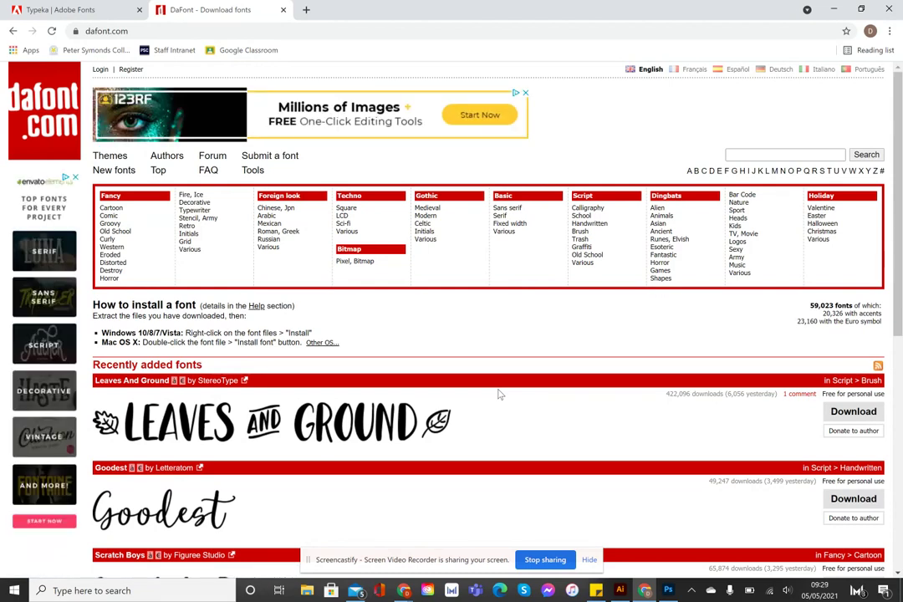
pyautogui.scroll(-5, 499, 394)
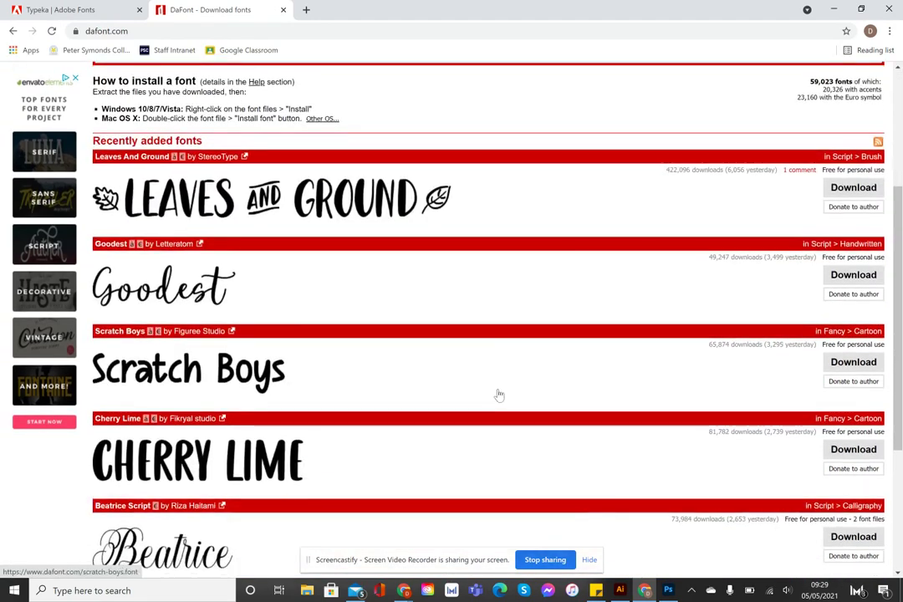
pyautogui.scroll(1, 499, 394)
pyautogui.scroll(4, 499, 394)
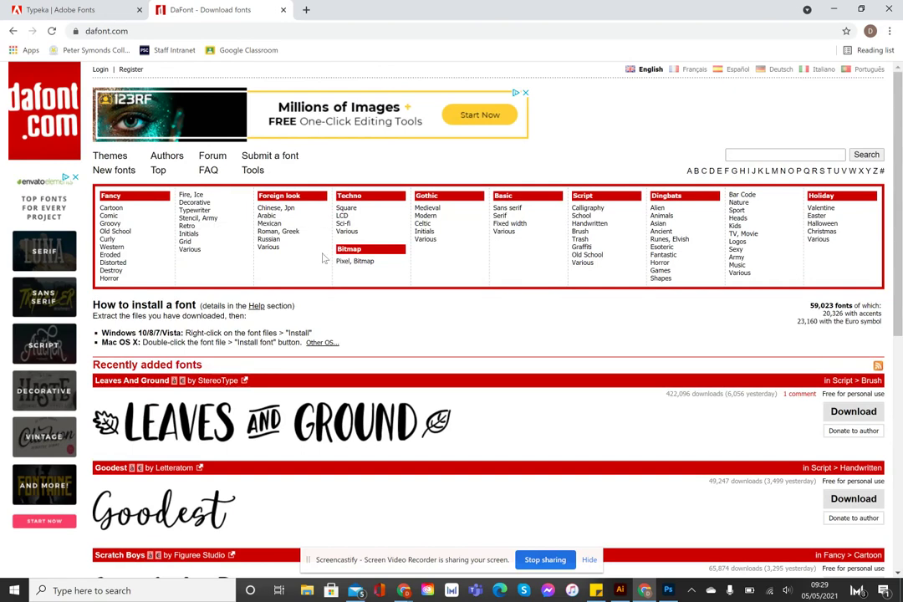
# Open Script > Graffiti and preview its fonts with 'Personal investigation'.
pyautogui.click(582, 248)
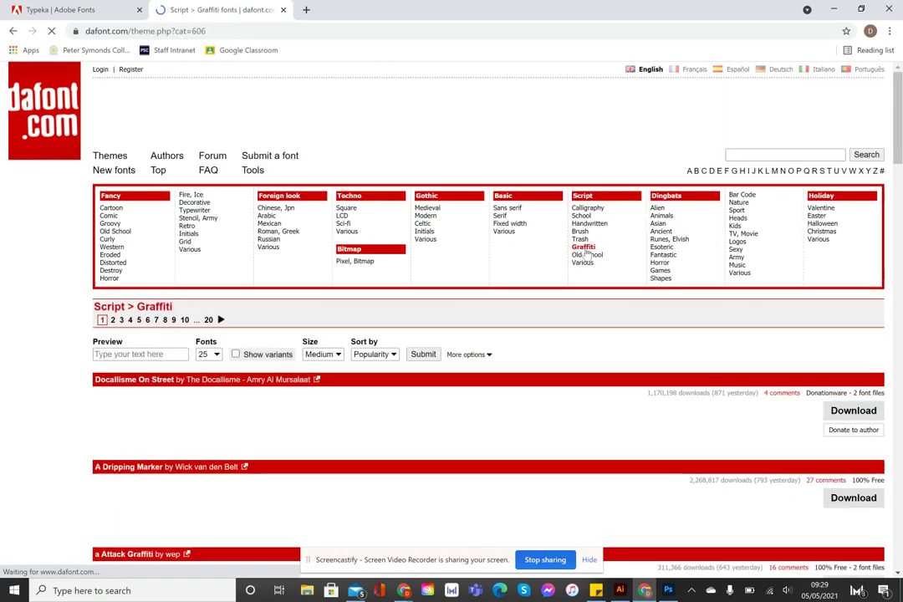
pyautogui.click(127, 355)
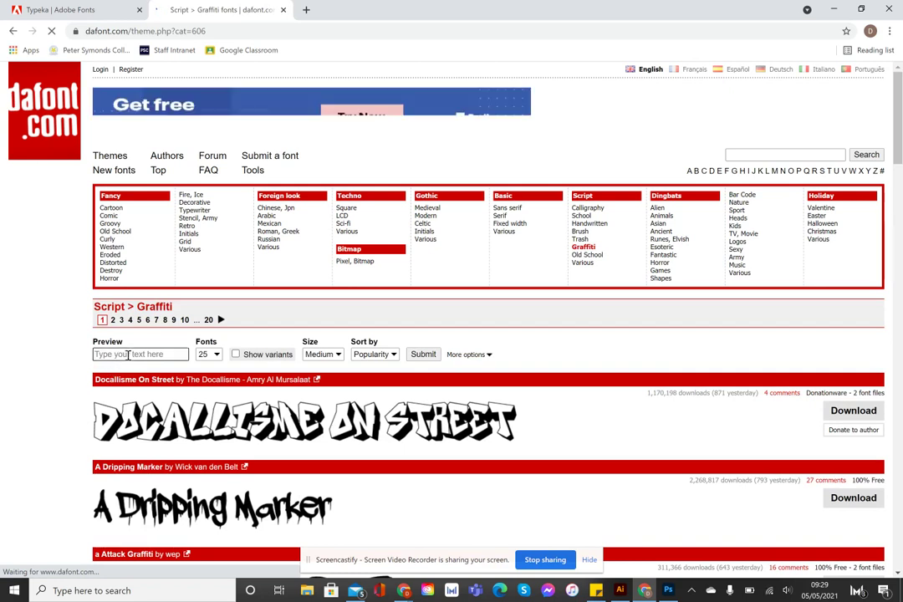
pyautogui.write('Personal investigation')
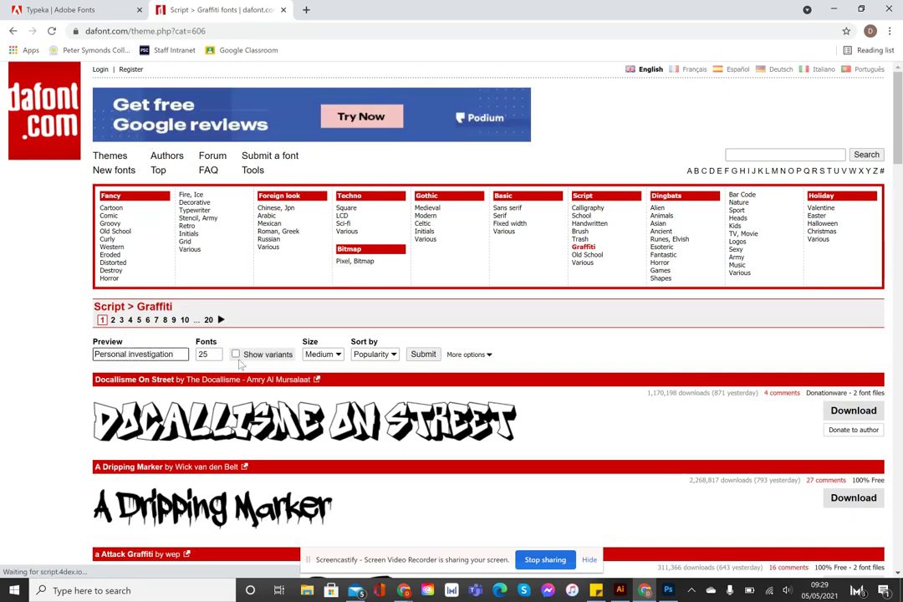
pyautogui.click(428, 356)
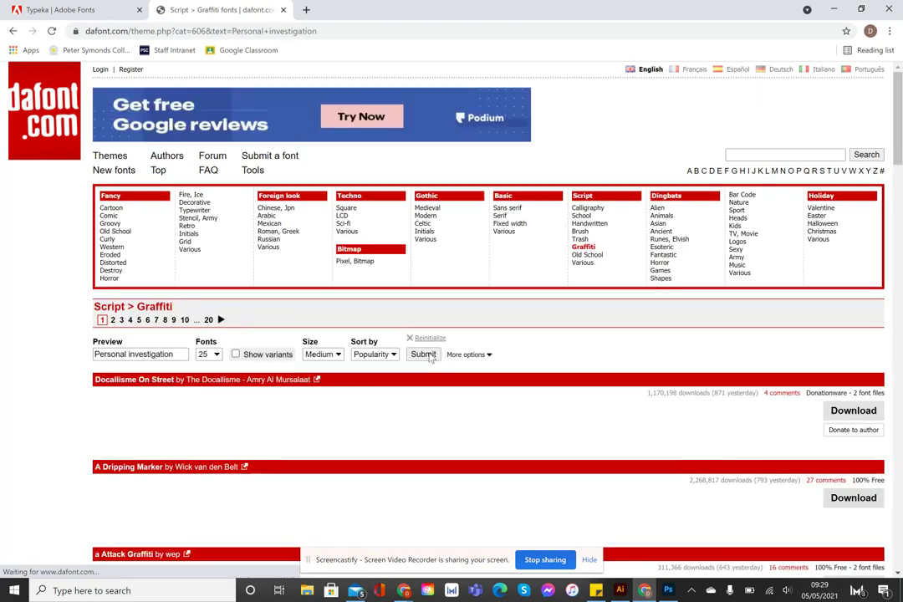
# Switch previews to Large size and shorten the preview text to 'Personal'.
pyautogui.click(338, 355)
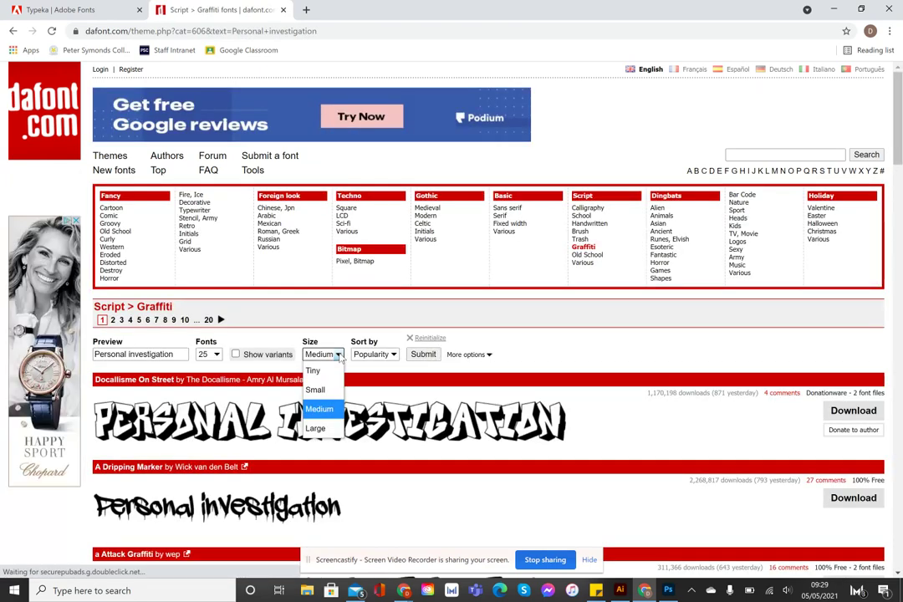
pyautogui.click(322, 428)
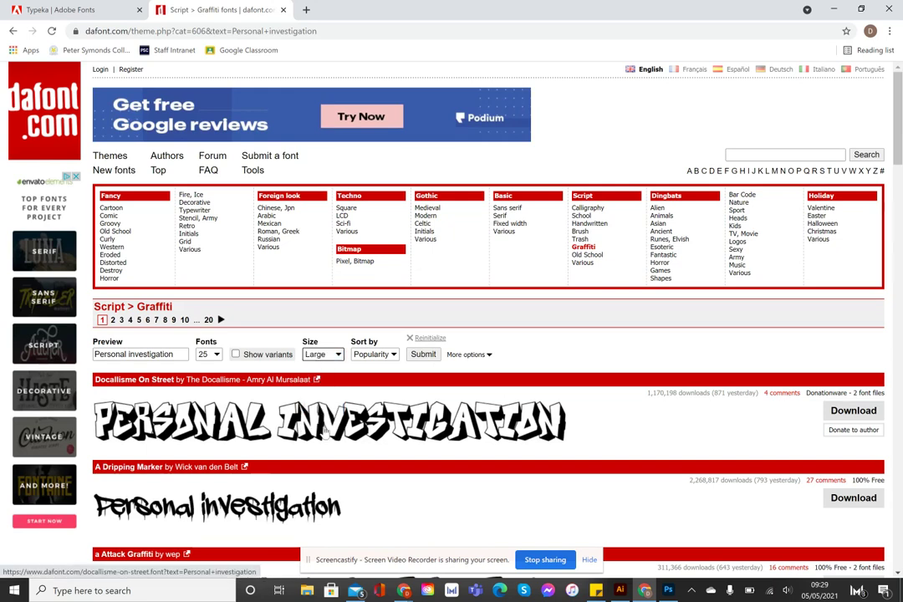
pyautogui.click(429, 355)
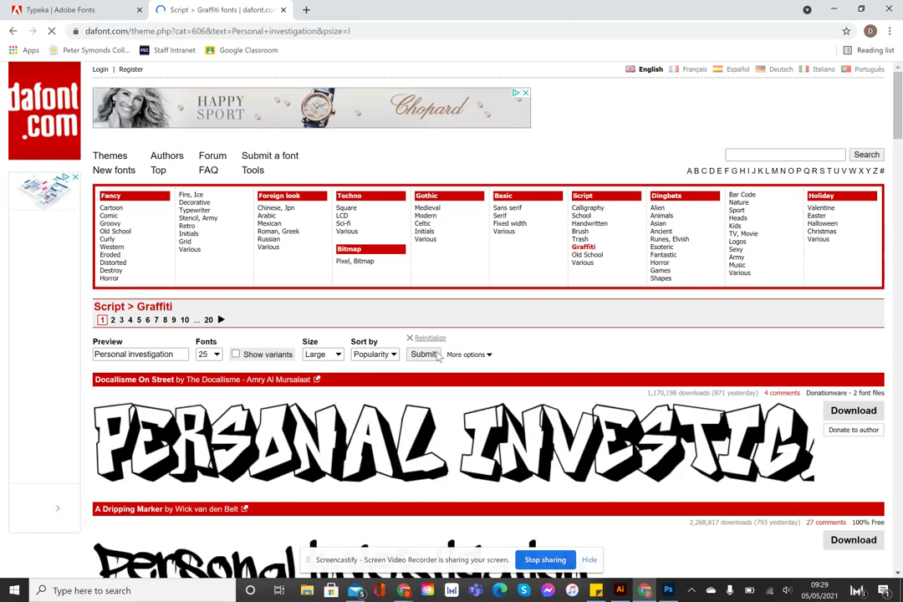
pyautogui.click(174, 355)
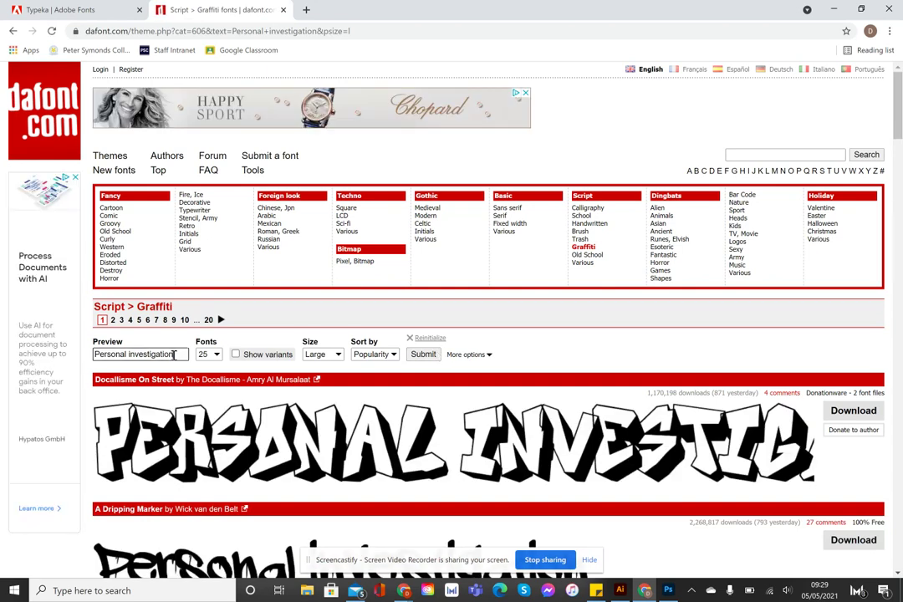
pyautogui.press('BackSpace')
pyautogui.press('BackSpace')
pyautogui.press('BackSpace')
pyautogui.press('BackSpace')
pyautogui.press('BackSpace')
pyautogui.press('BackSpace')
pyautogui.press('BackSpace')
pyautogui.press('BackSpace')
pyautogui.press('BackSpace')
pyautogui.press('BackSpace')
pyautogui.press('BackSpace')
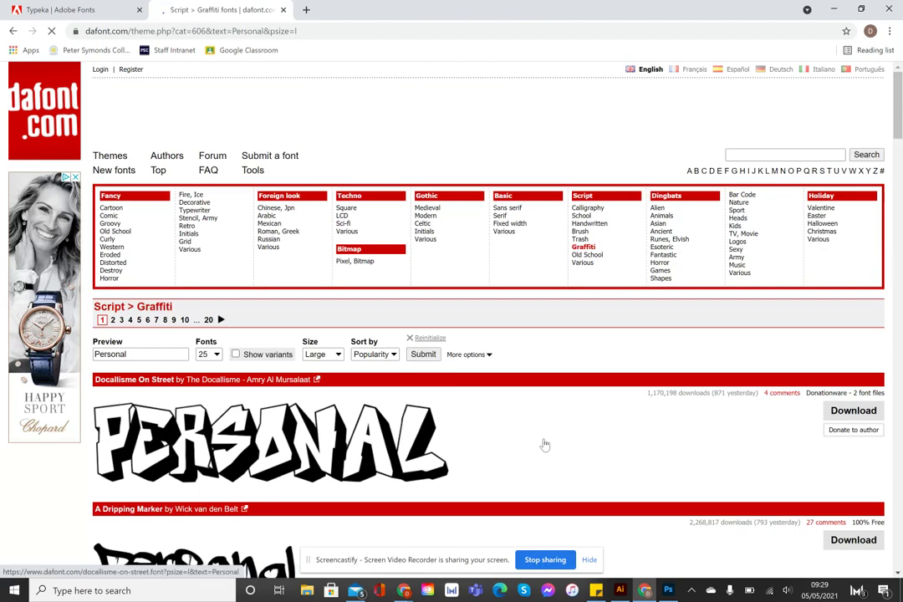
# Scroll the Graffiti listing until the Bombing font's PERSONAL preview is fully in view.
pyautogui.scroll(-5, 544, 444)
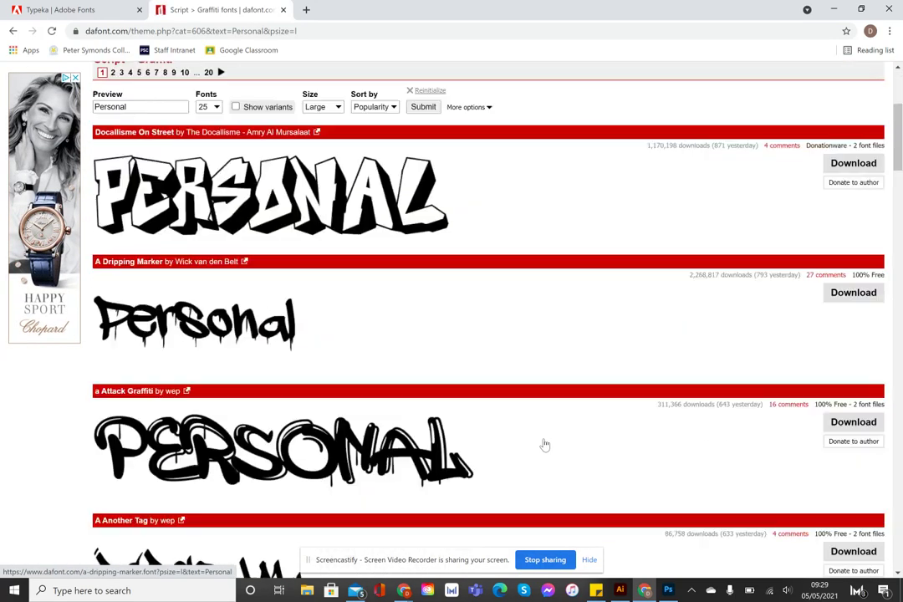
pyautogui.scroll(-5, 544, 444)
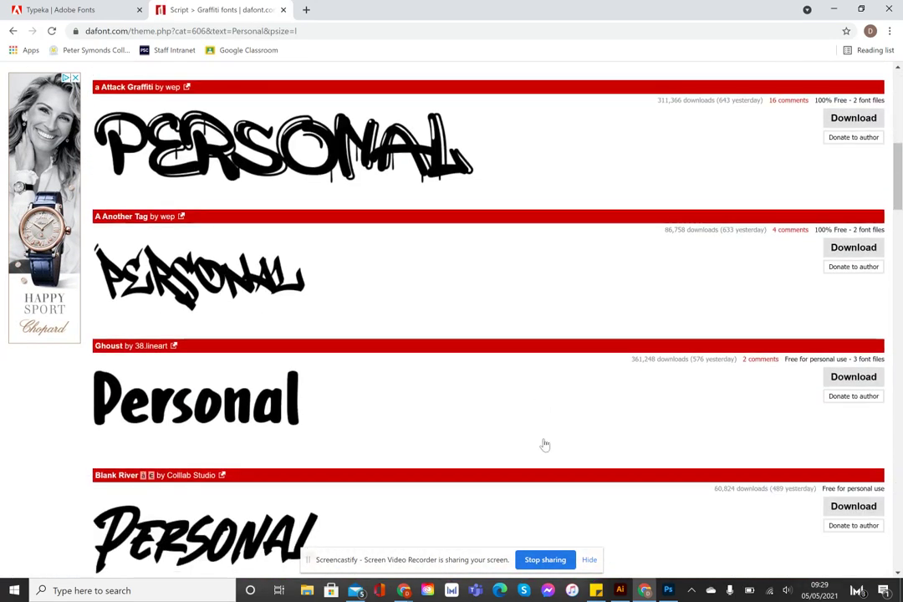
pyautogui.scroll(-2, 544, 444)
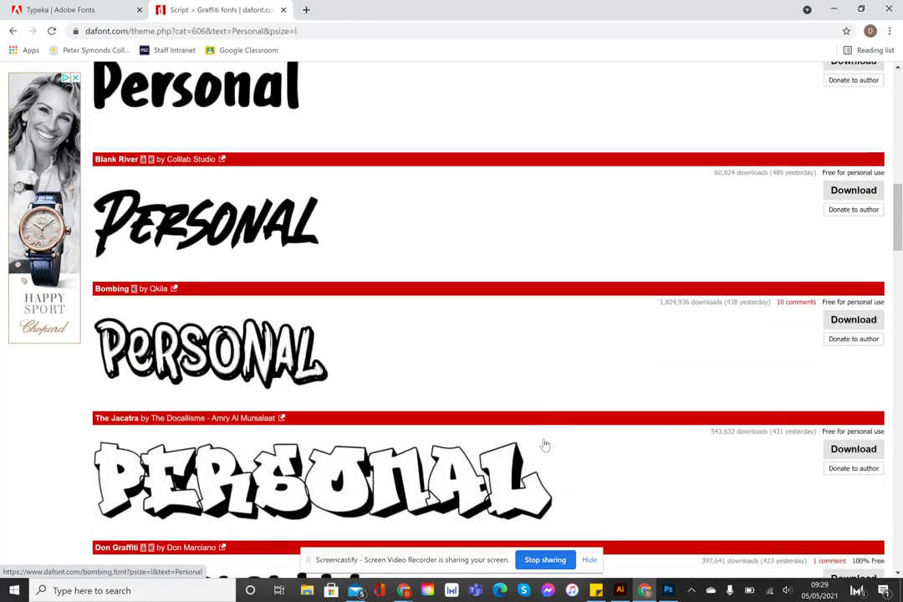
pyautogui.scroll(1, 543, 444)
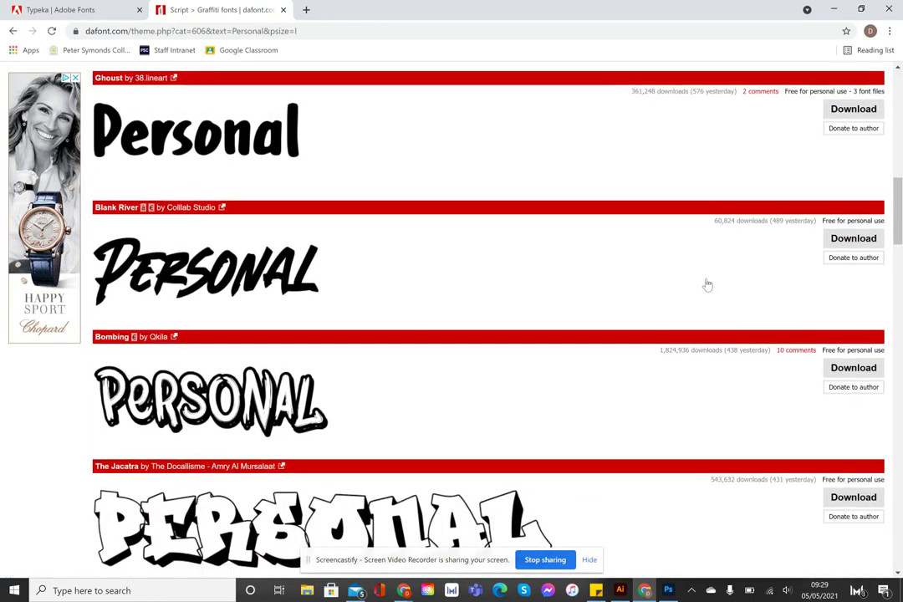
pyautogui.scroll(3, 516, 337)
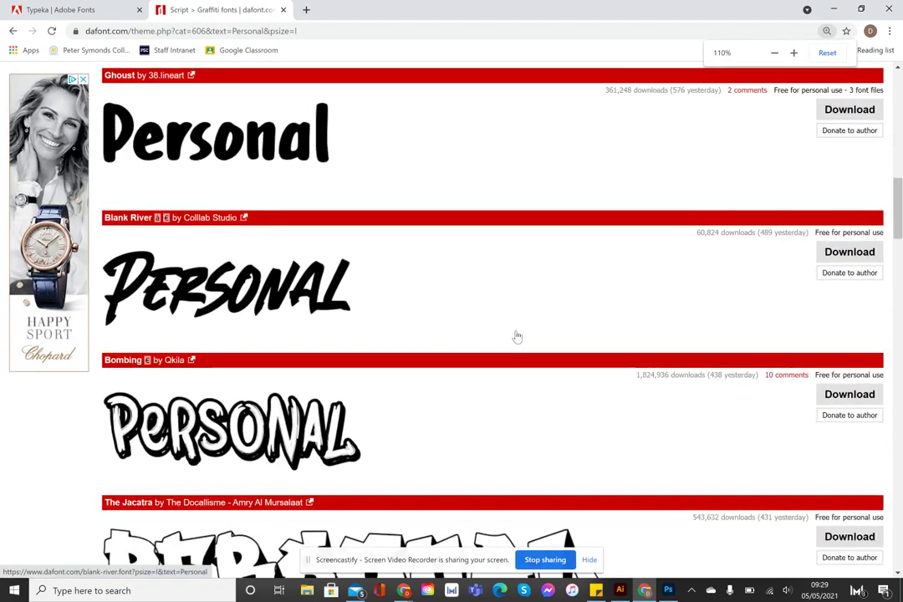
pyautogui.scroll(1, 517, 336)
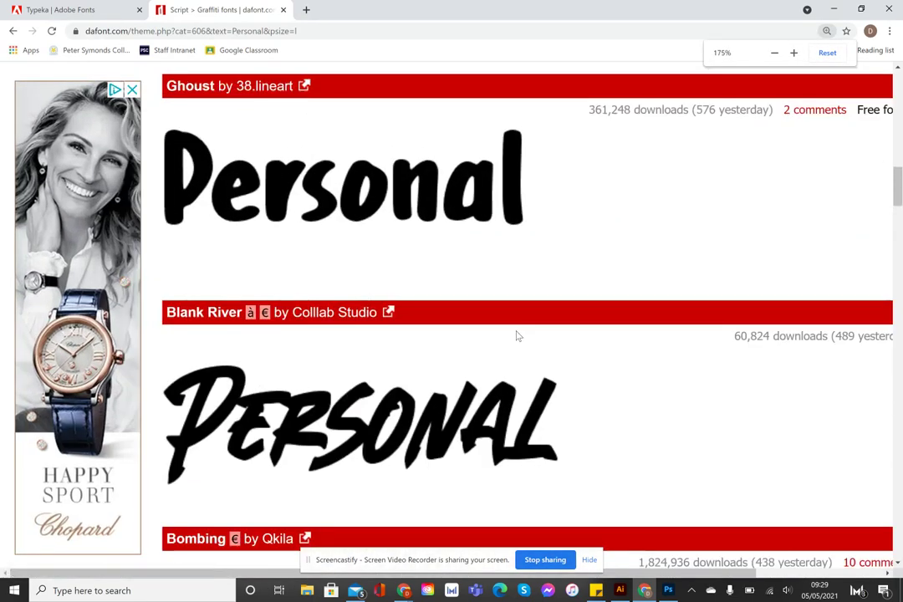
pyautogui.scroll(-3, 517, 336)
pyautogui.scroll(-1, 517, 336)
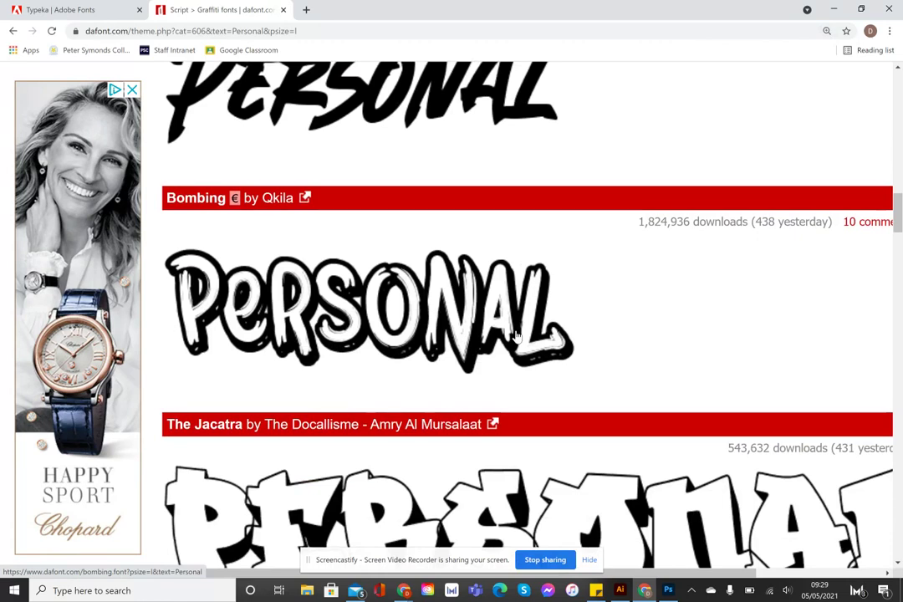
pyautogui.scroll(2, 517, 336)
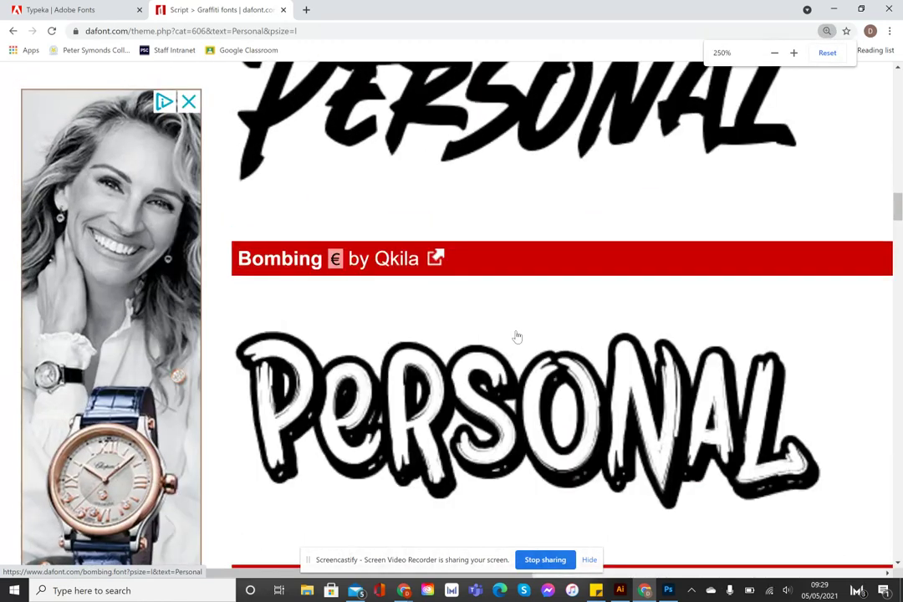
pyautogui.scroll(-2, 517, 336)
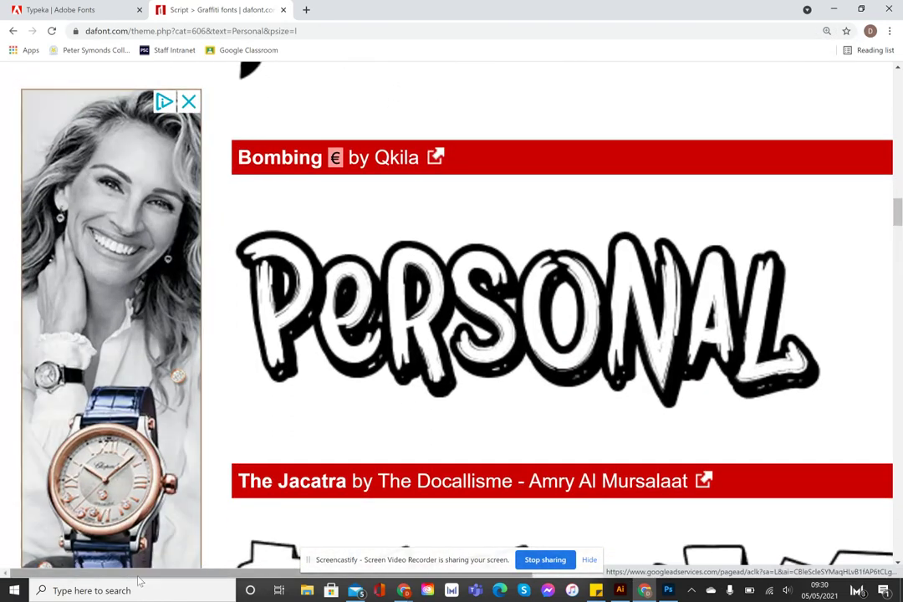
# Snip the Bombing-font PERSONAL preview with Snipping Tool and copy it to the clipboard.
pyautogui.click(131, 589)
pyautogui.write('snipping Tool')
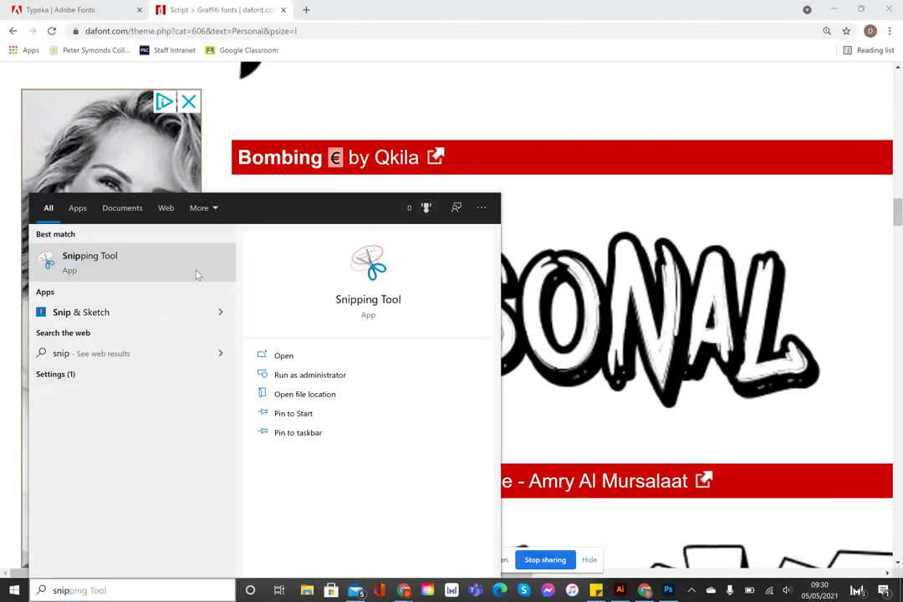
pyautogui.click(196, 271)
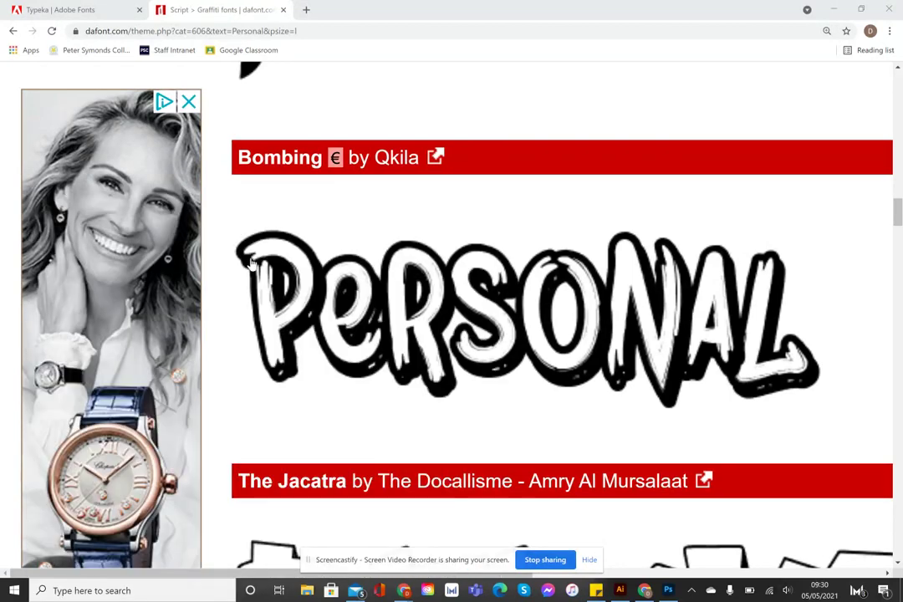
pyautogui.click(567, 242)
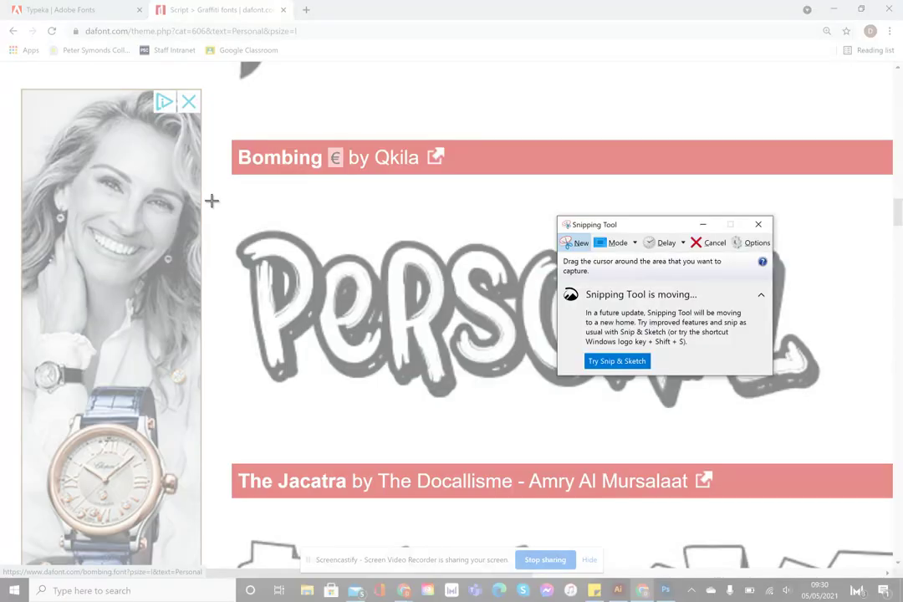
pyautogui.moveTo(211, 202); pyautogui.dragTo(861, 433)
pyautogui.click(149, 117)
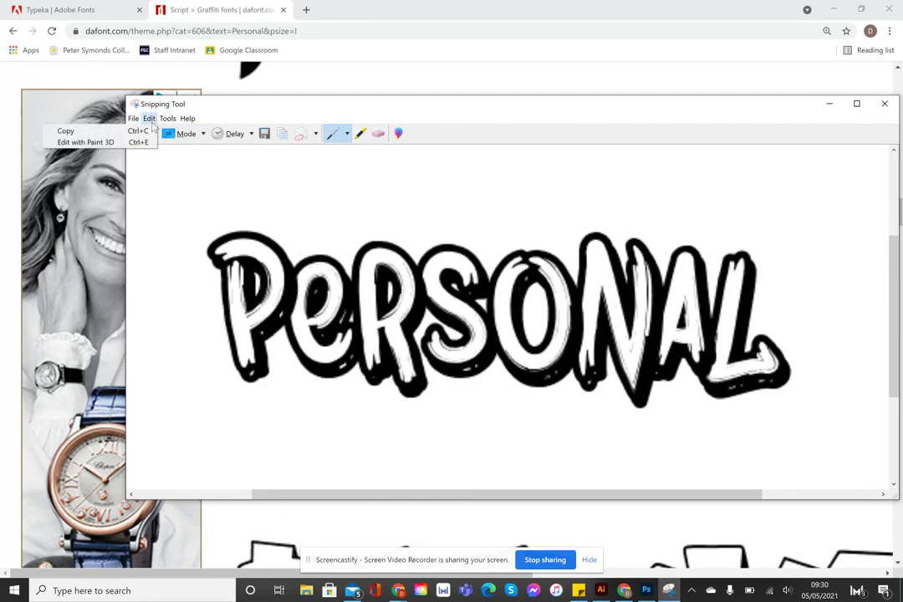
pyautogui.click(67, 130)
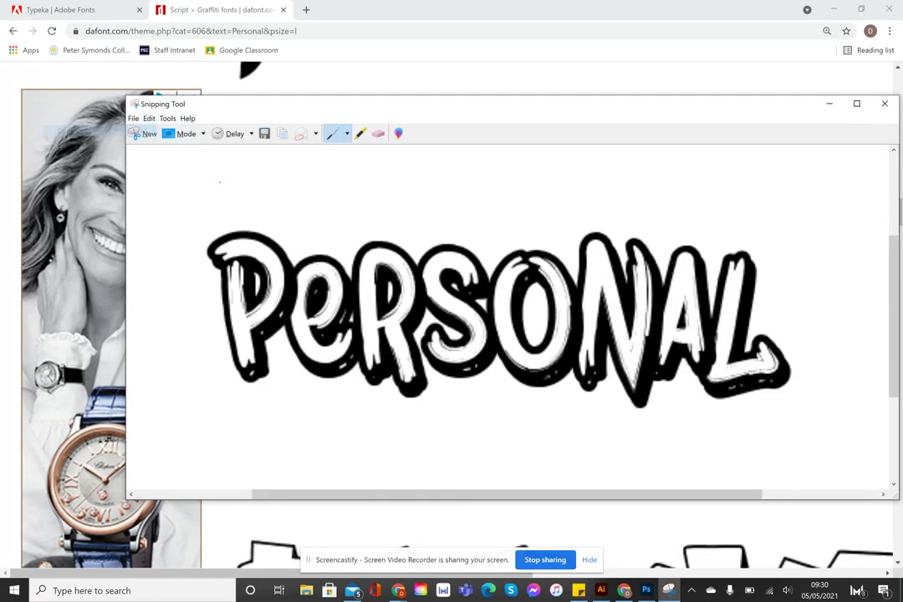
# Paste the PERSONAL snip into Photoshop as Layer 1, hiding the text and Background layers.
pyautogui.click(646, 590)
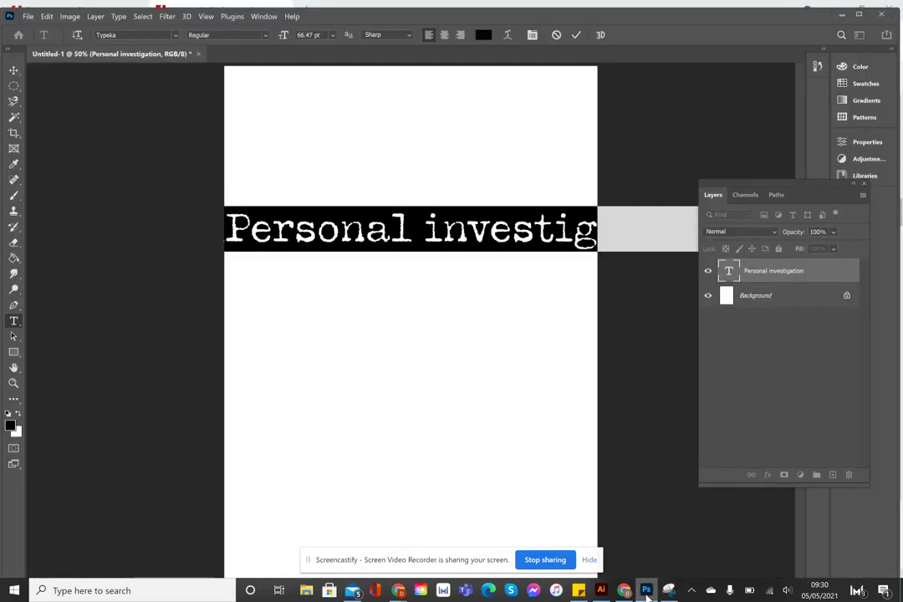
pyautogui.click(13, 70)
pyautogui.click(47, 16)
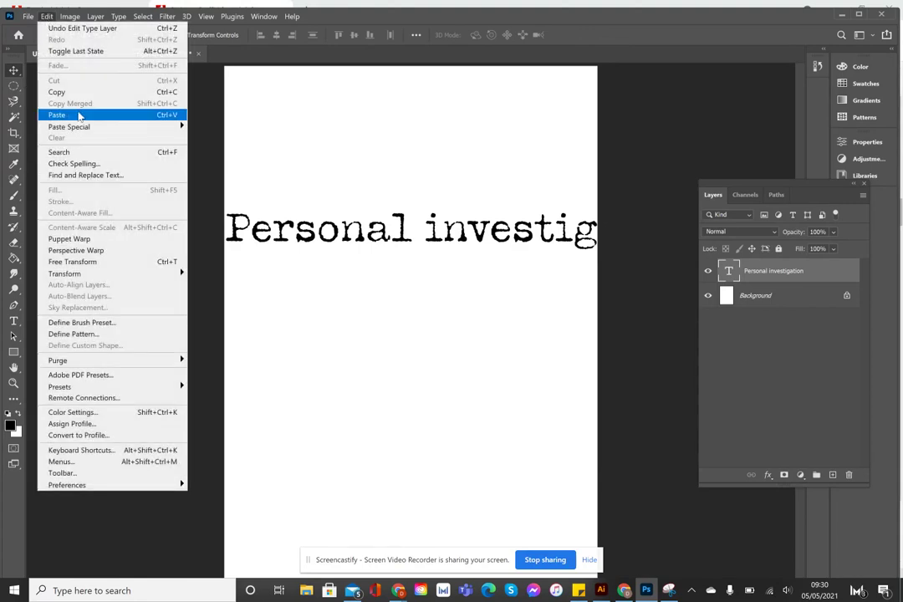
pyautogui.click(75, 114)
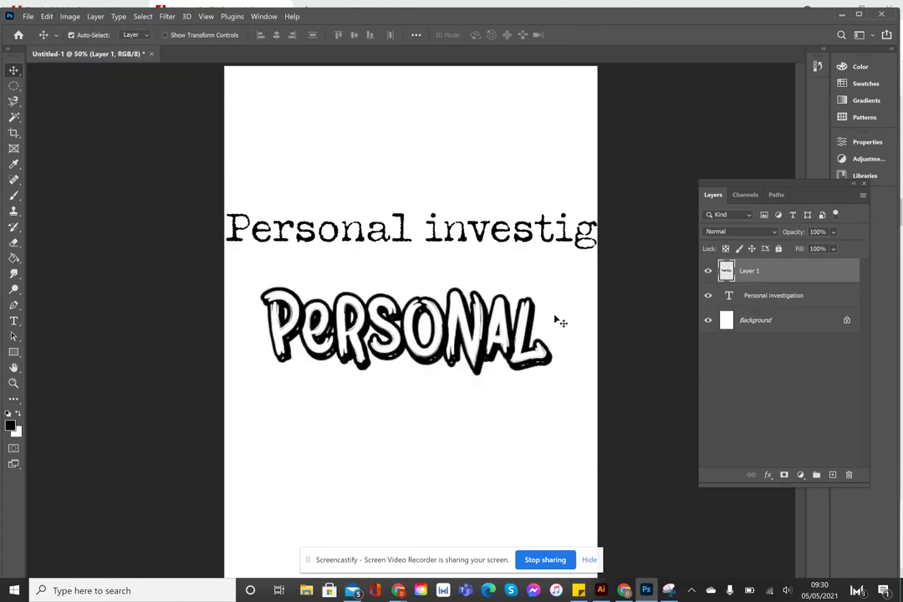
pyautogui.click(708, 295)
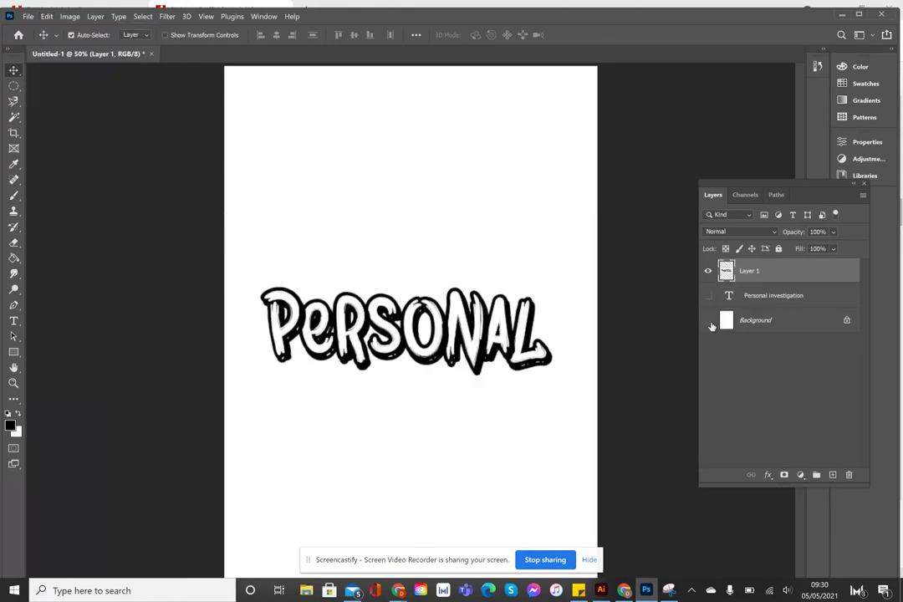
pyautogui.click(708, 321)
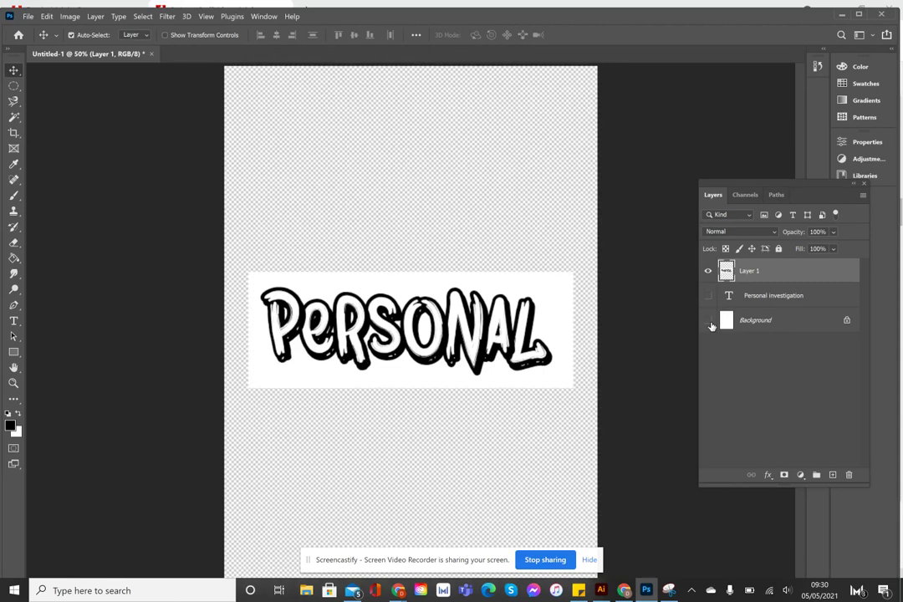
# Zoom in on the top of the P, return to the full-page view, and pick the Magic Wand.
pyautogui.click(13, 382)
pyautogui.moveTo(261, 291); pyautogui.dragTo(329, 341)
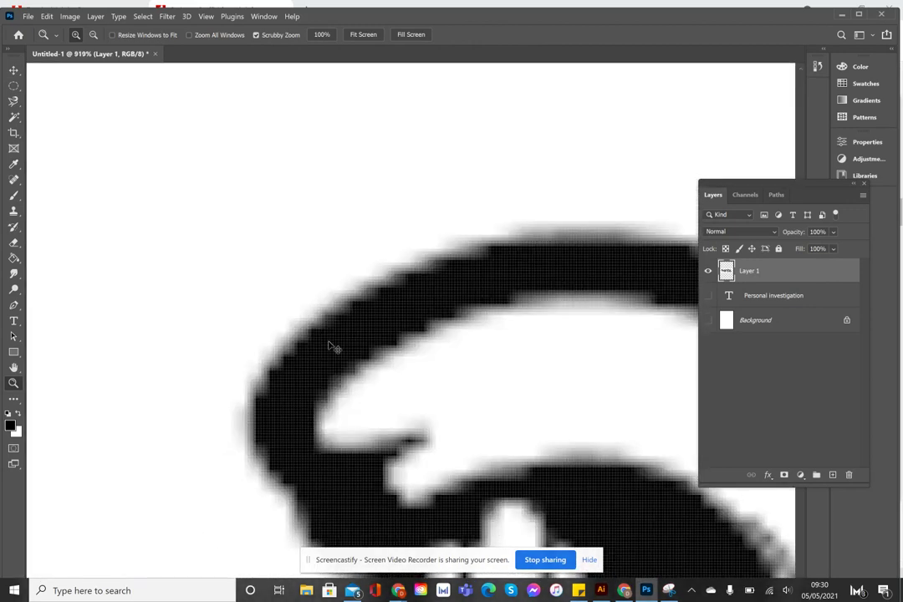
pyautogui.hotkey('ctrl', '0')
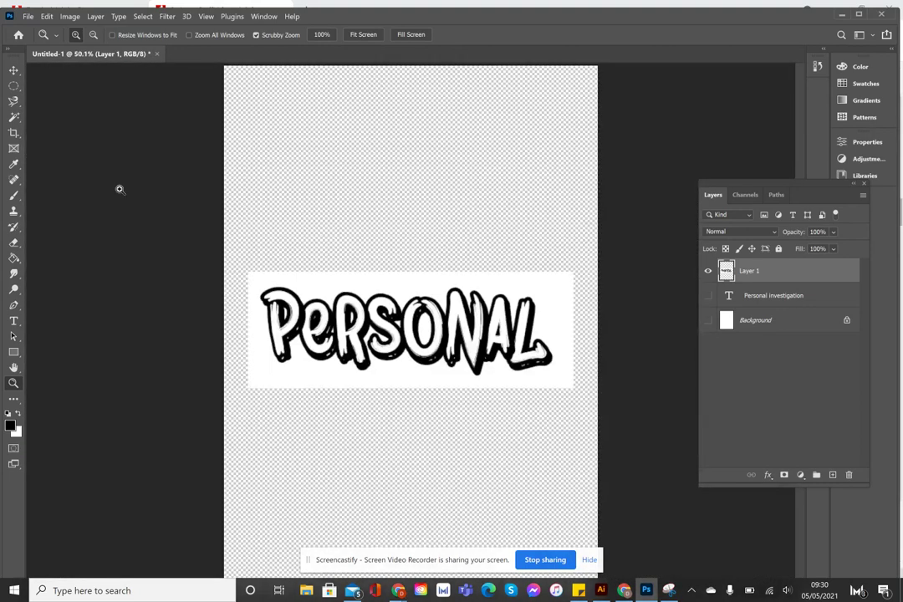
pyautogui.click(13, 117)
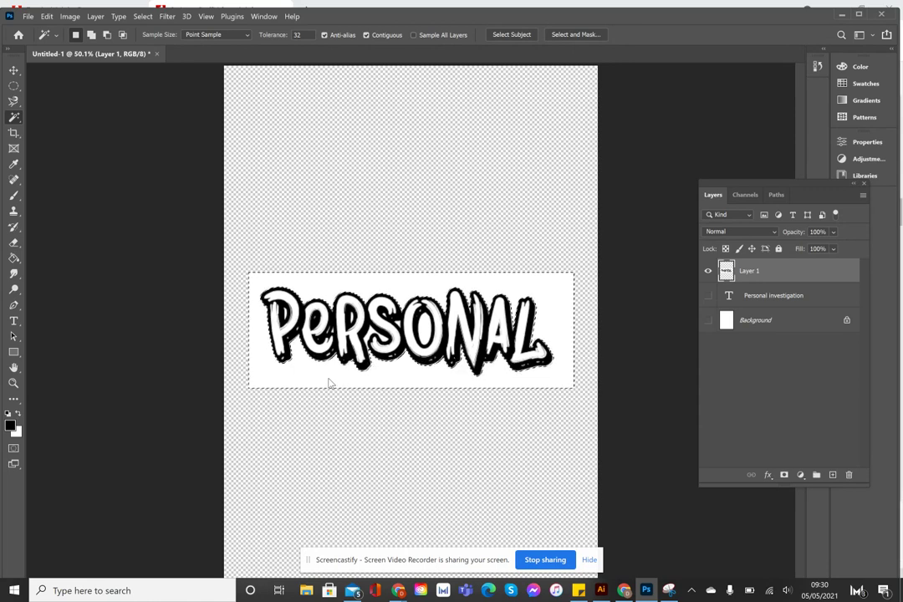
# Extend the selection to all similar white pixels with Select > Similar, delete them, and deselect.
pyautogui.click(143, 16)
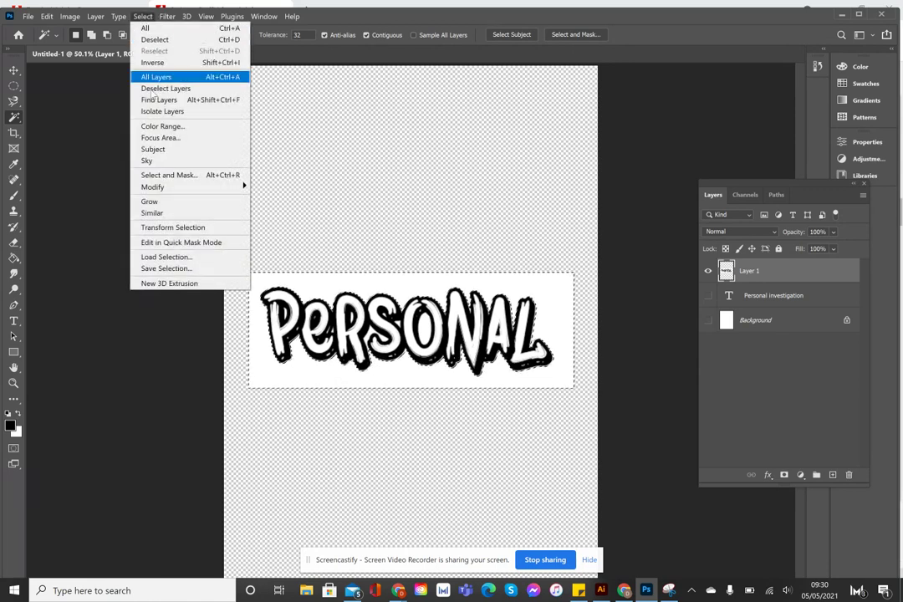
pyautogui.click(163, 216)
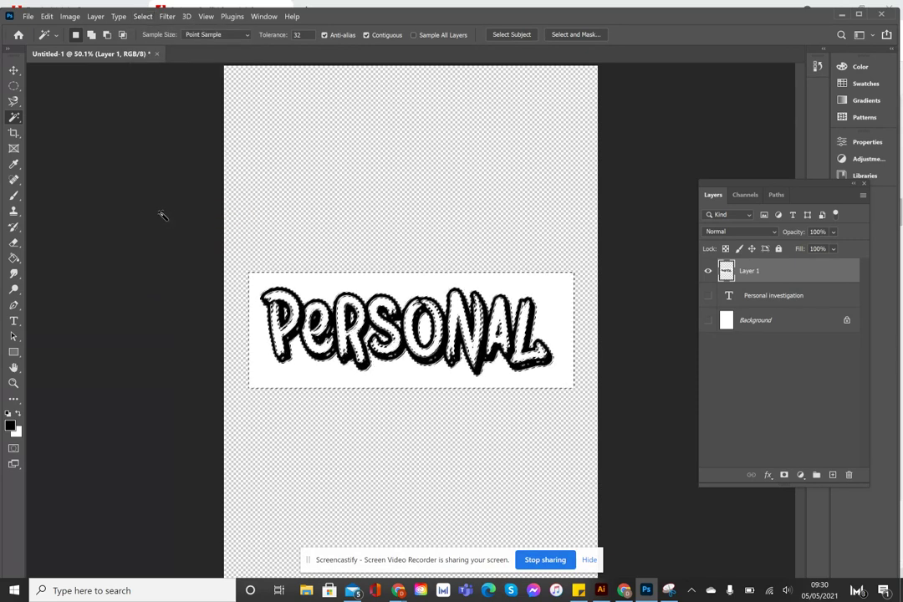
pyautogui.press('Delete')
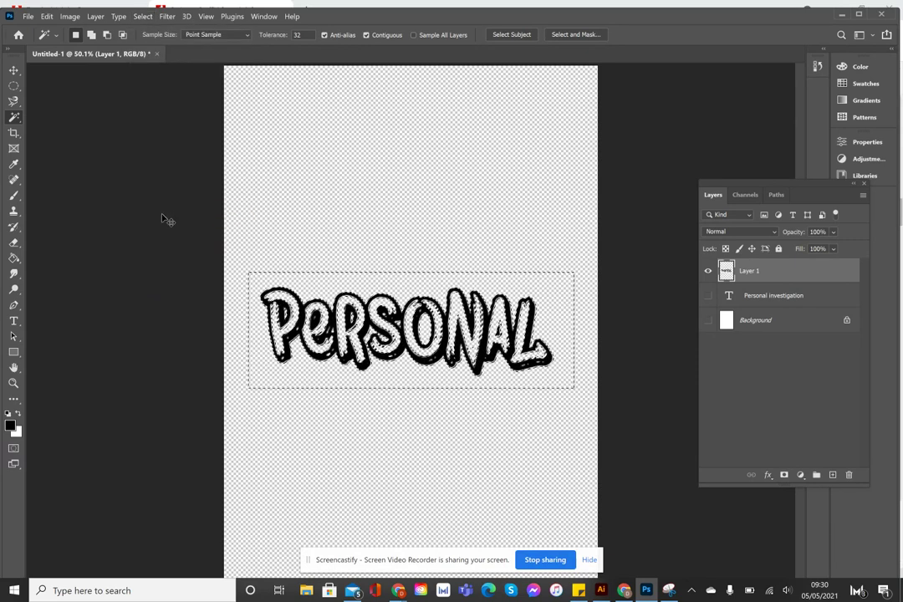
pyautogui.hotkey('ctrl', 'd')
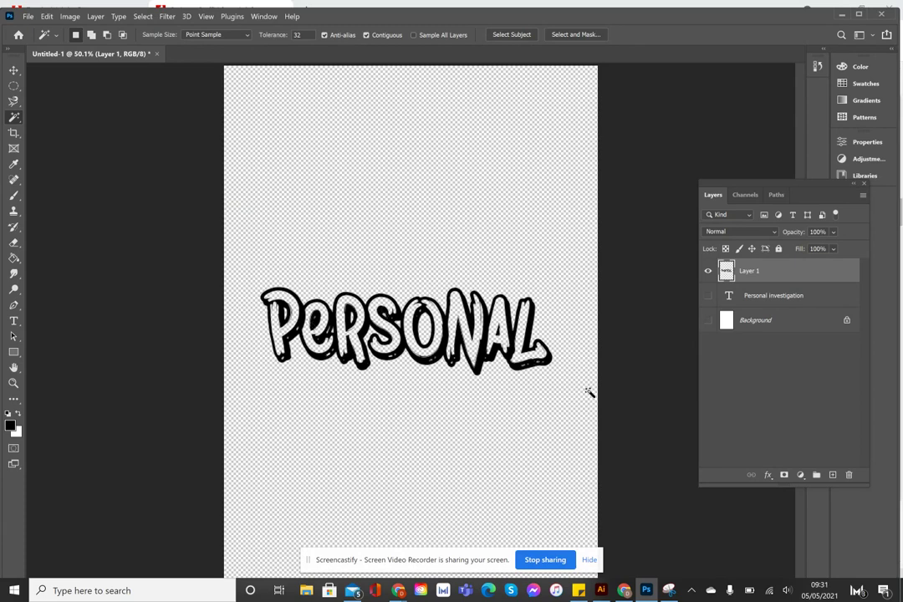
# Select the black PERSONAL outline and extend it to all similar black pixels.
pyautogui.click(525, 368)
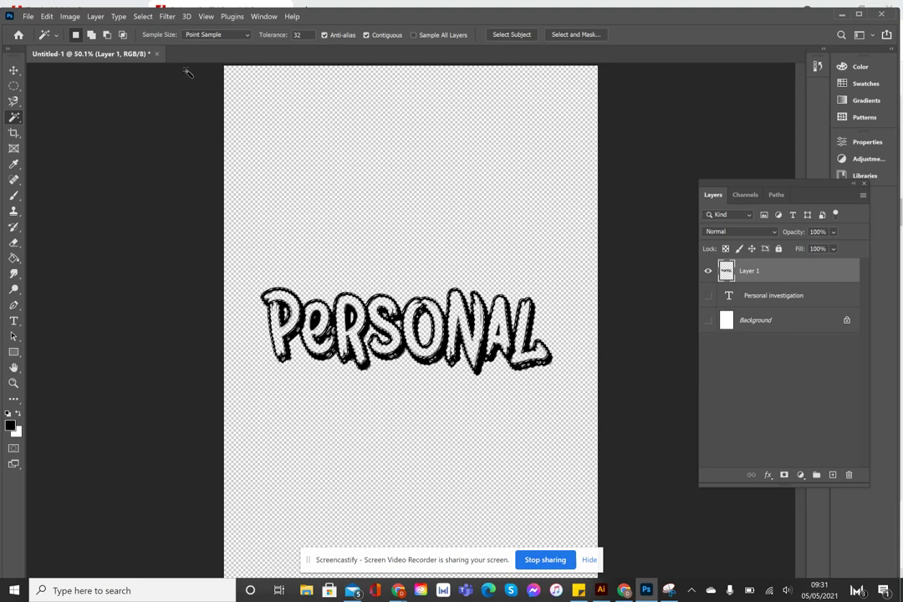
pyautogui.click(143, 17)
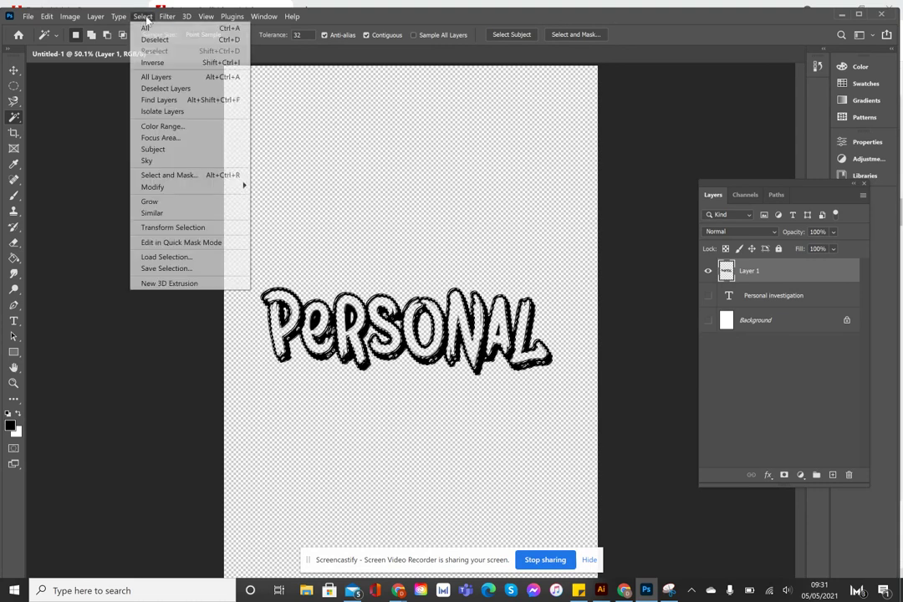
pyautogui.click(161, 215)
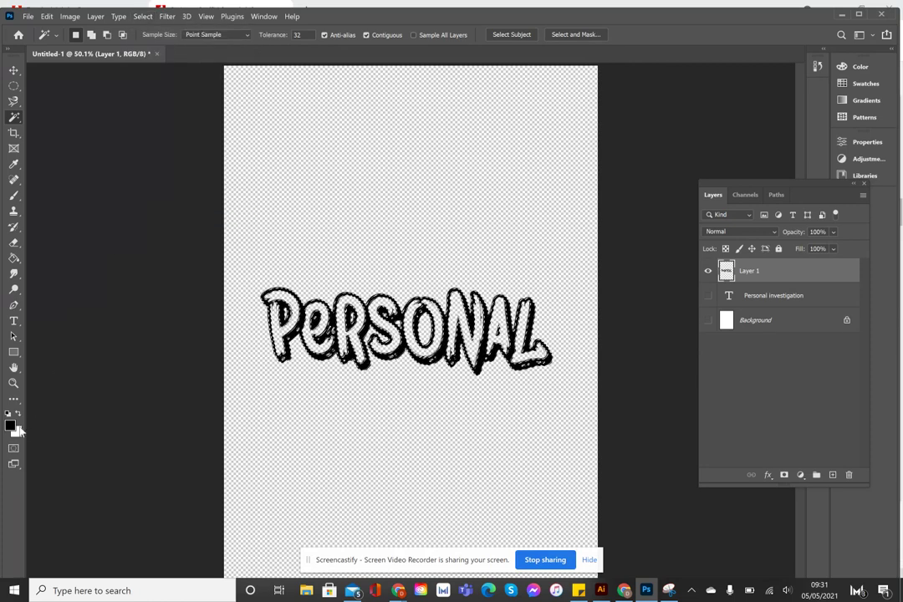
# Set the foreground colour to a bright lime yellow-green in the Color Picker.
pyautogui.click(10, 426)
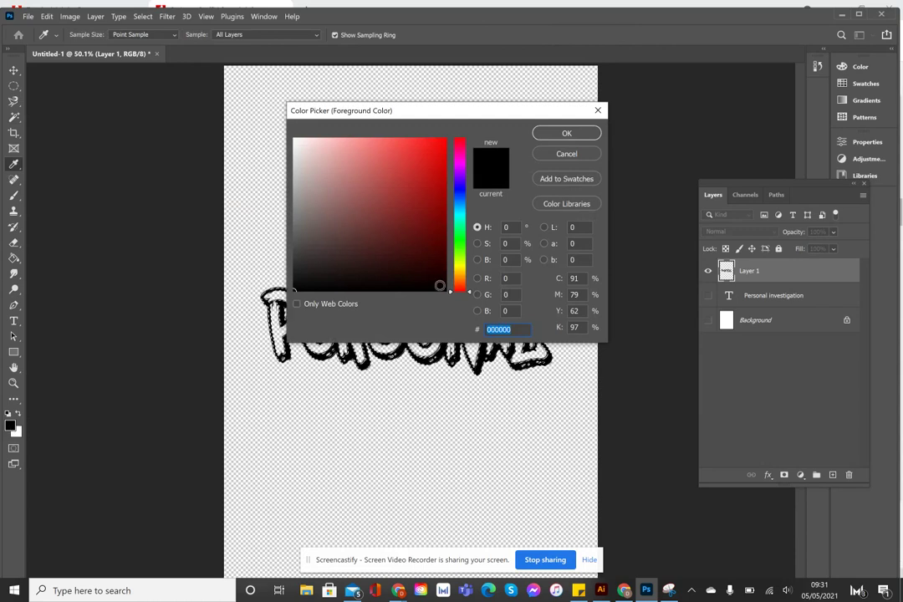
pyautogui.click(466, 268)
pyautogui.moveTo(466, 266); pyautogui.dragTo(465, 260)
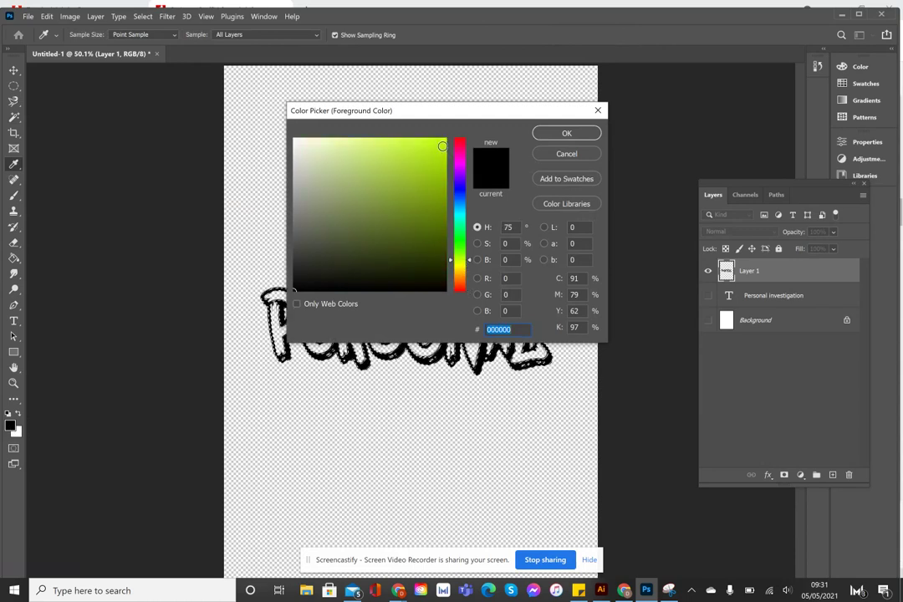
pyautogui.click(442, 147)
pyautogui.click(566, 133)
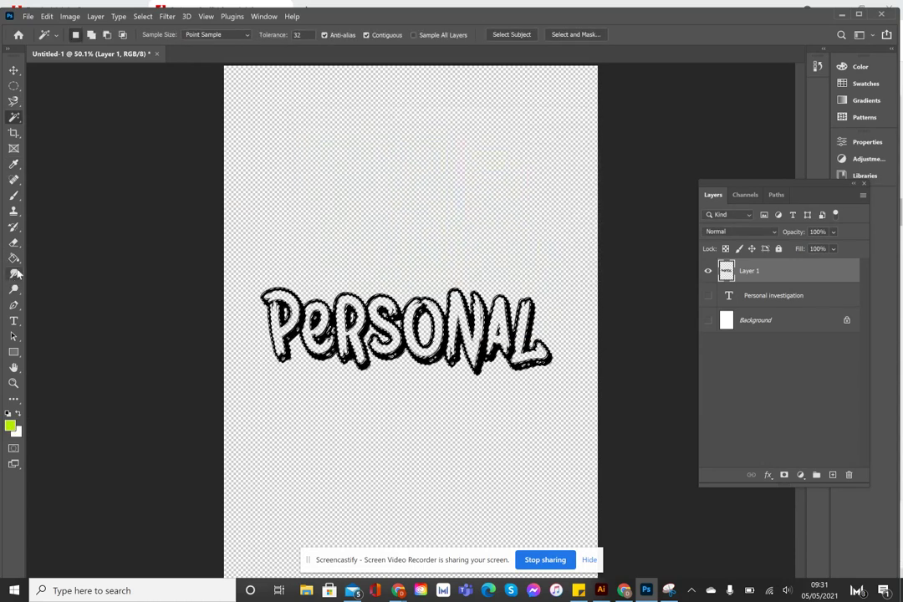
# Paint lime-green diagonal strokes across PERSONAL with a 70 px brush, undoing the last stroke.
pyautogui.moveTo(16, 266); pyautogui.dragTo(17, 261)
pyautogui.click(14, 195)
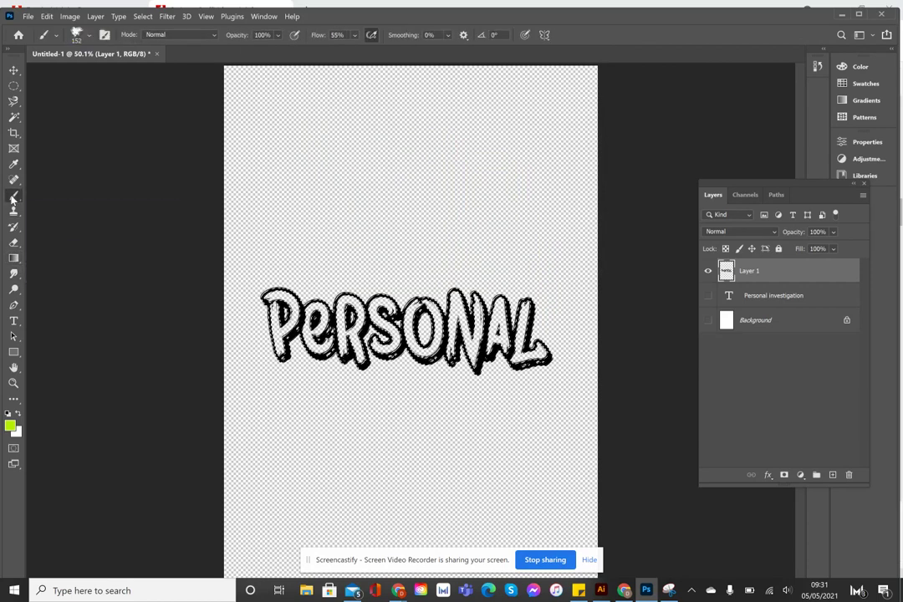
pyautogui.click(89, 36)
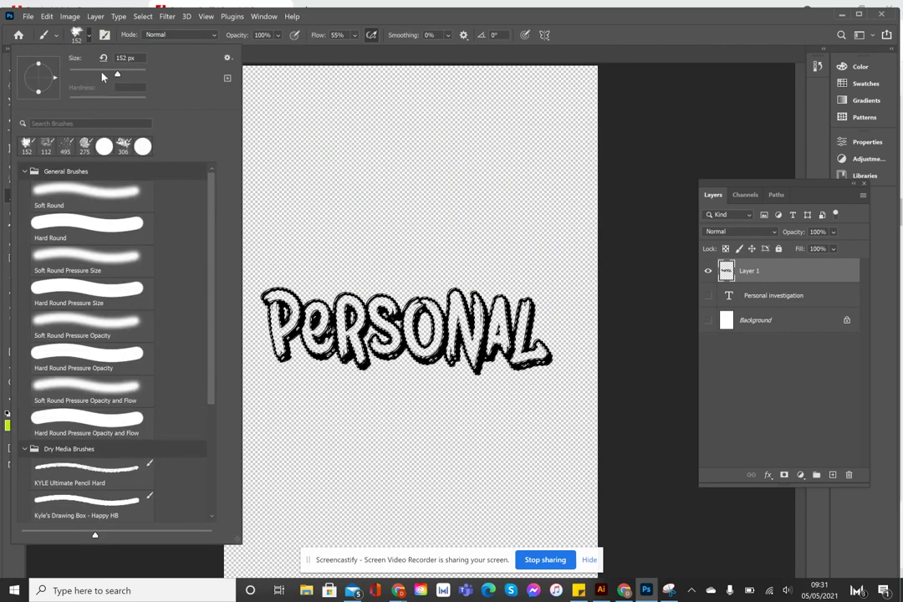
pyautogui.moveTo(117, 73); pyautogui.dragTo(95, 74)
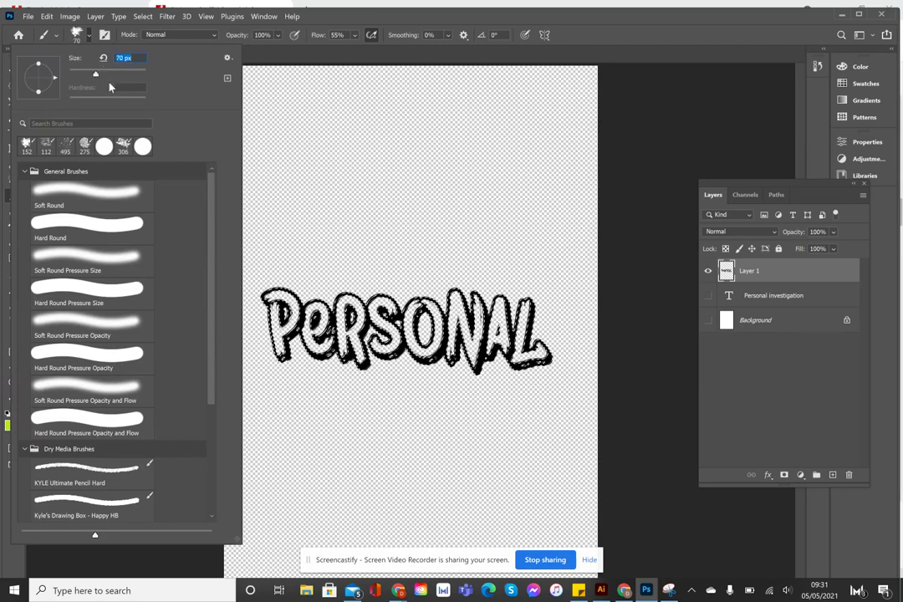
pyautogui.click(74, 32)
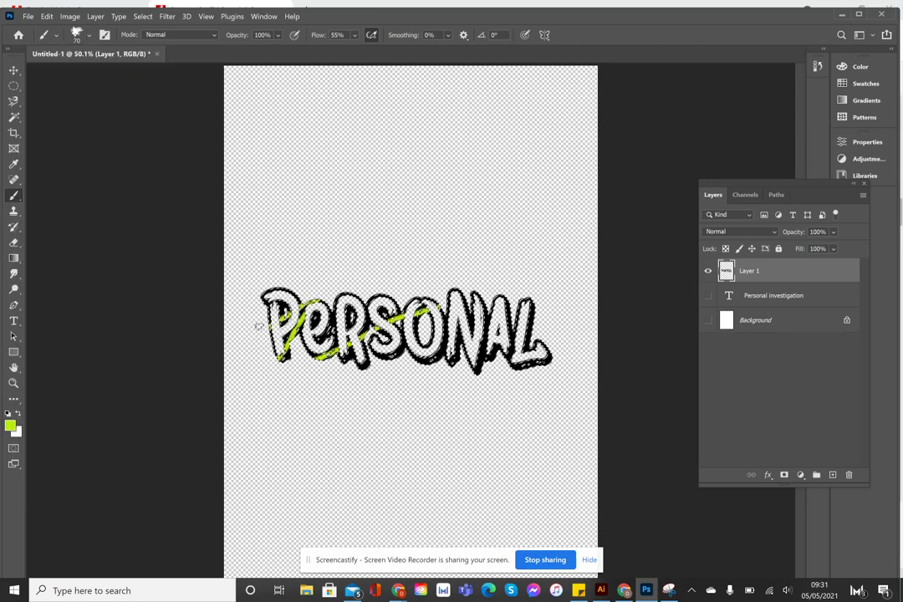
pyautogui.moveTo(258, 326); pyautogui.dragTo(410, 313)
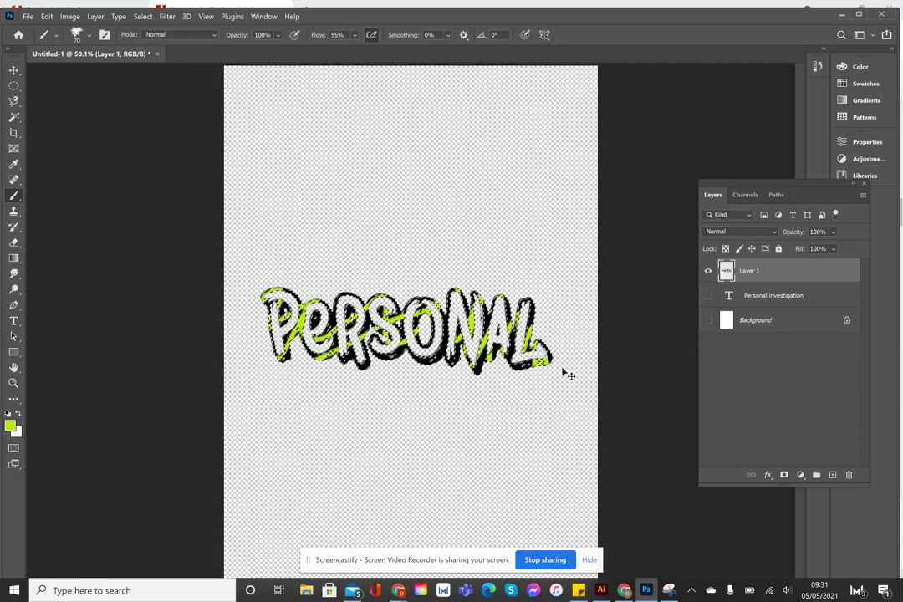
pyautogui.hotkey('ctrl', 'z')
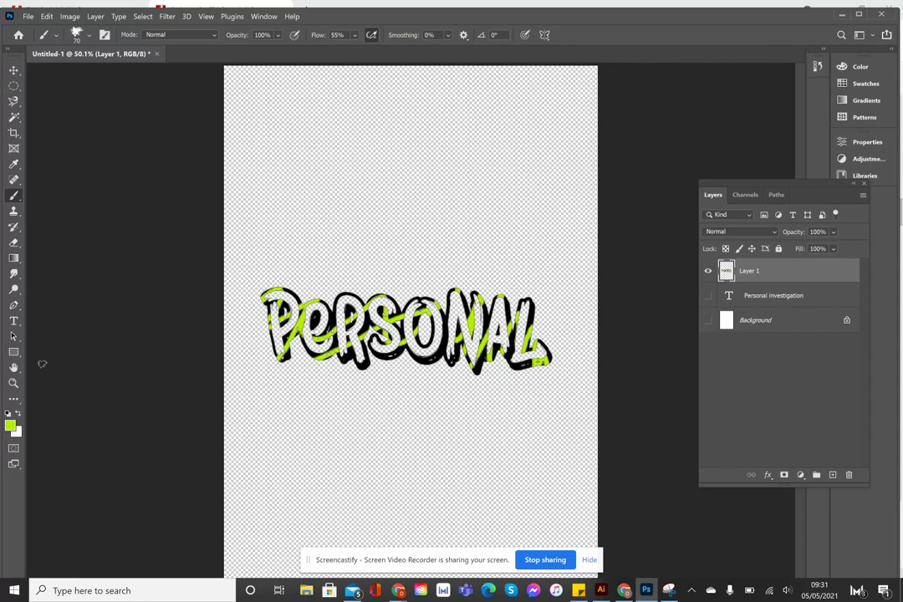
pyautogui.click(13, 382)
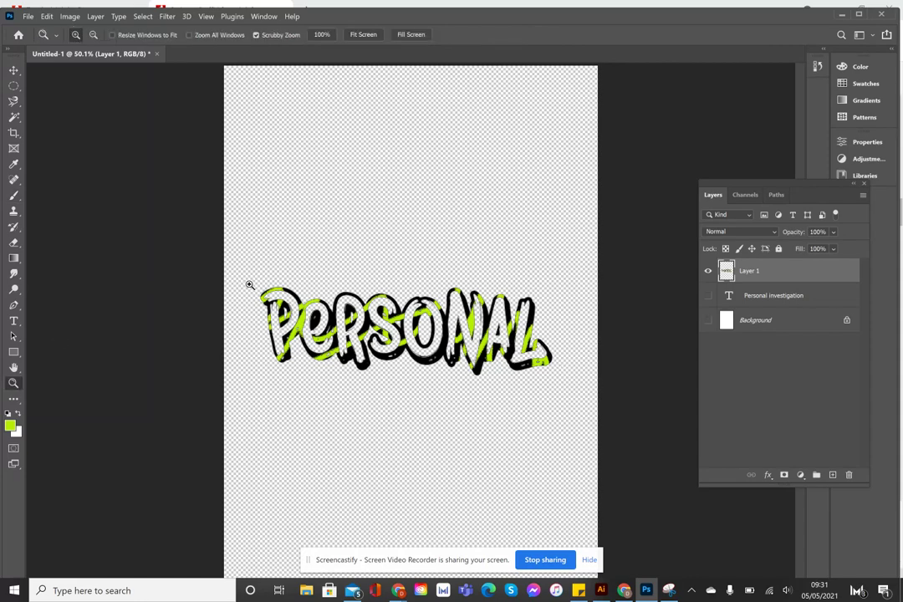
pyautogui.moveTo(250, 285); pyautogui.dragTo(298, 306)
pyautogui.scroll(-3, 443, 378)
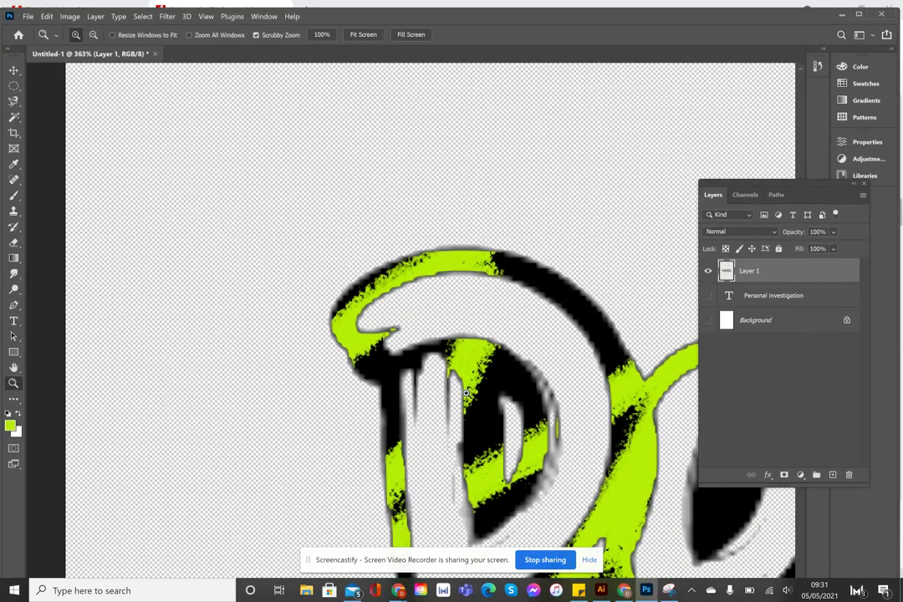
pyautogui.scroll(-3, 465, 393)
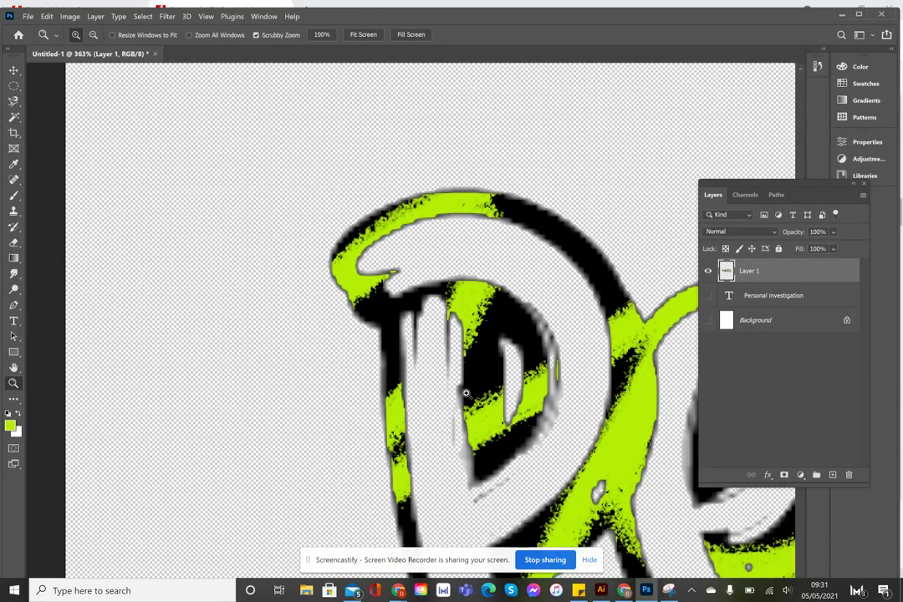
pyautogui.hscroll(-5, 466, 393)
pyautogui.hscroll(8, 465, 393)
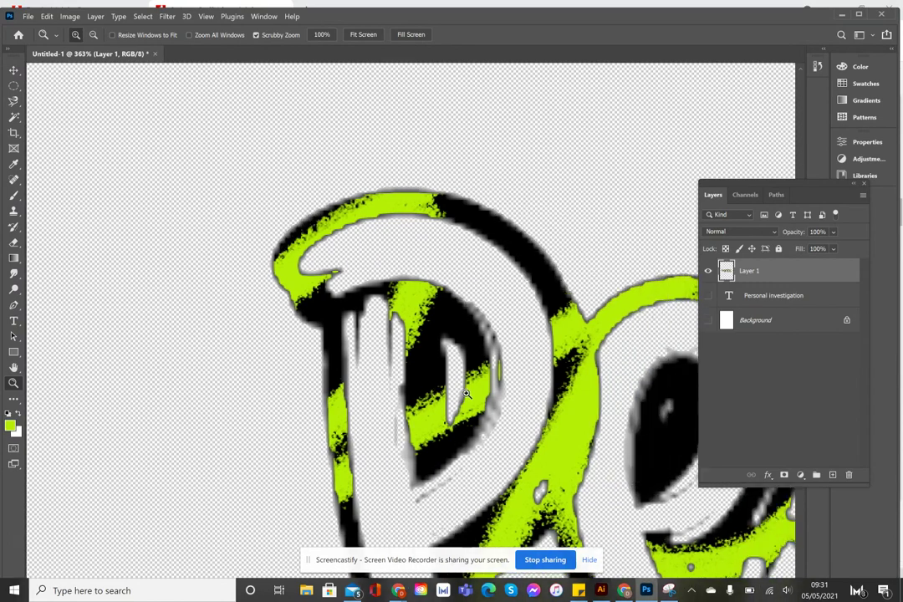
pyautogui.hscroll(2, 466, 393)
pyautogui.scroll(-8, 473, 401)
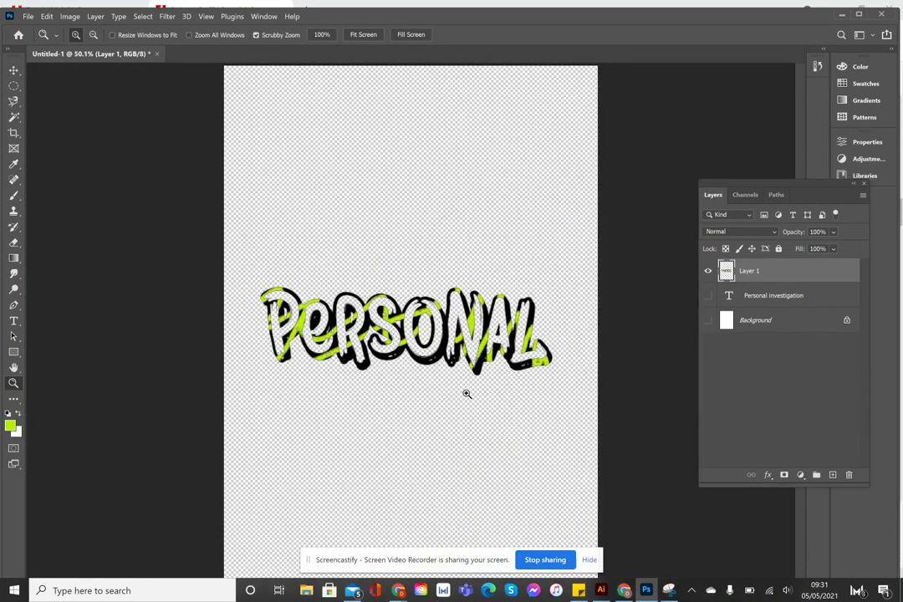
# On the dafont page at 100% zoom, download the Bombing font and open bombing.zip.
pyautogui.click(623, 590)
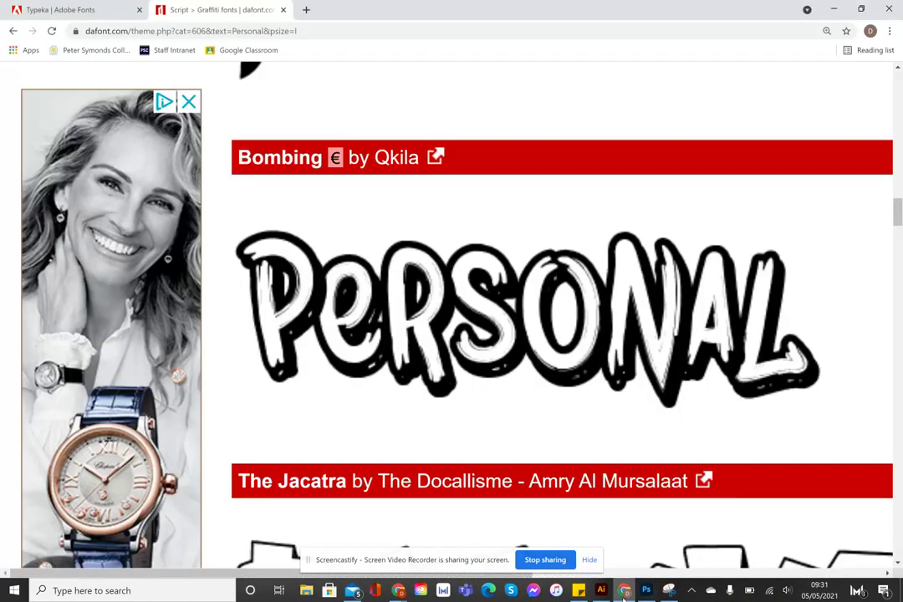
pyautogui.hotkey('ctrl', '-')
pyautogui.hotkey('ctrl', '-')
pyautogui.hotkey('ctrl', '-')
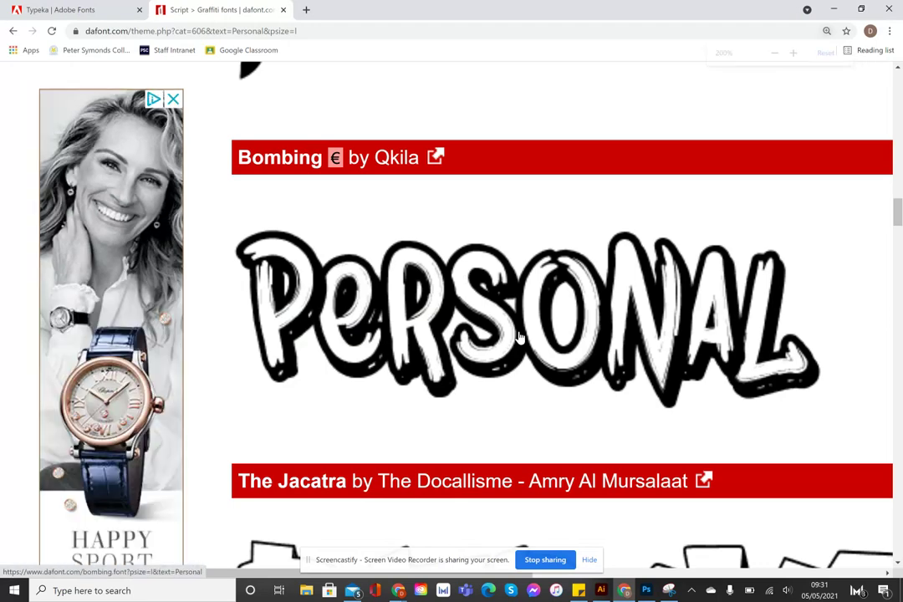
pyautogui.hotkey('ctrl', '-')
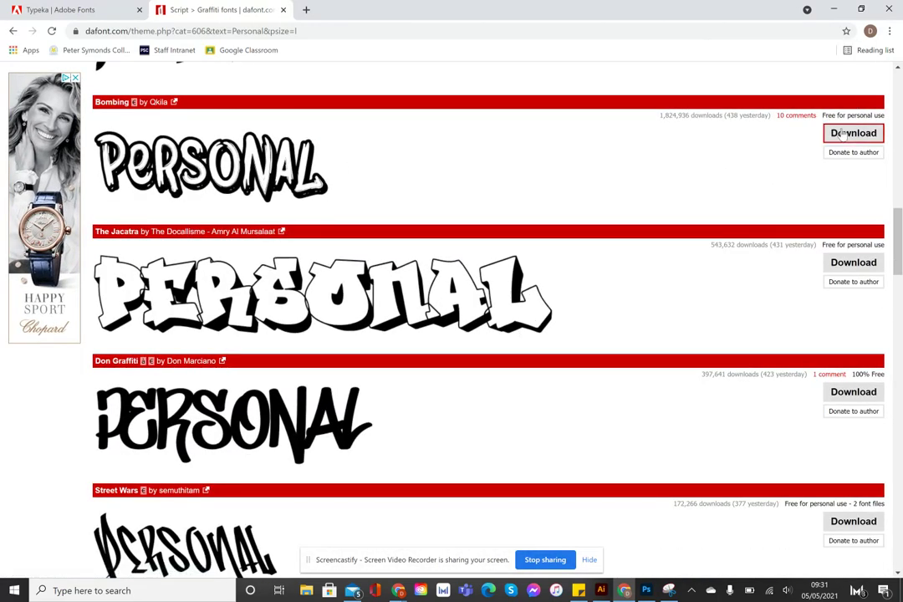
pyautogui.click(846, 134)
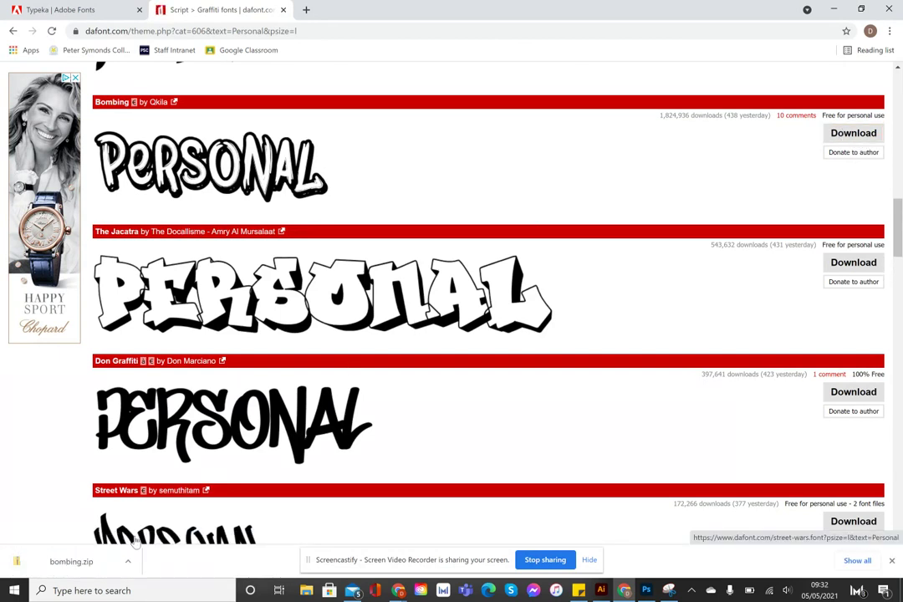
pyautogui.click(71, 561)
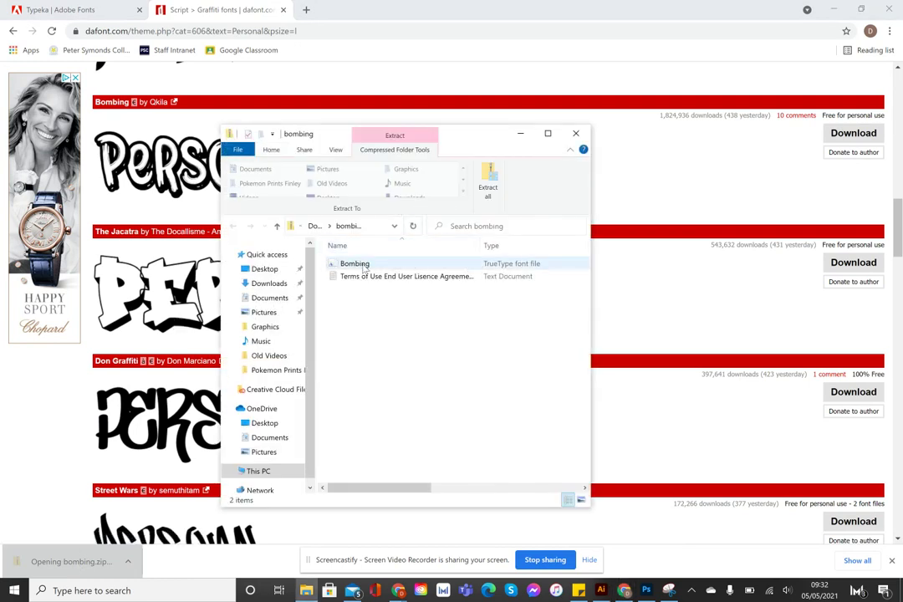
pyautogui.click(364, 266)
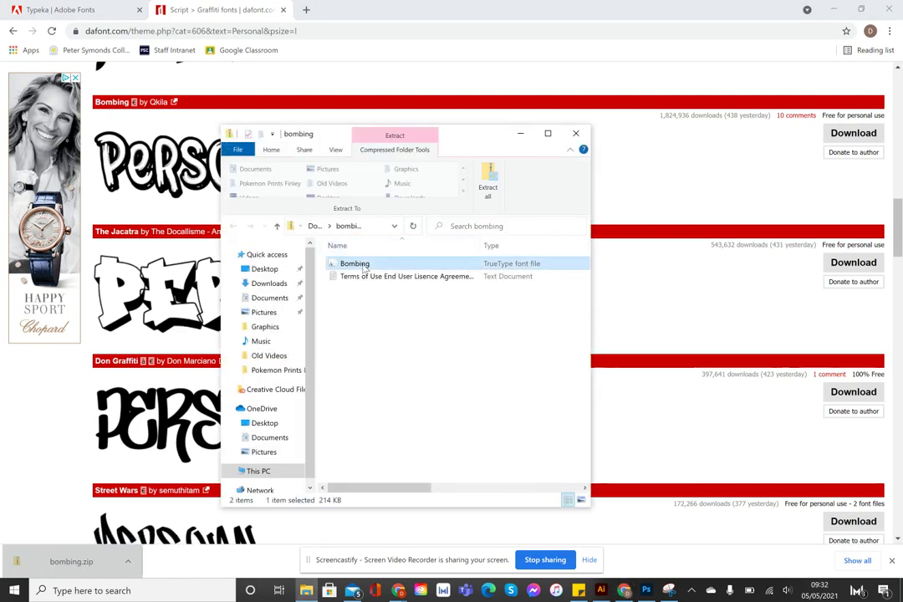
pyautogui.click(548, 131)
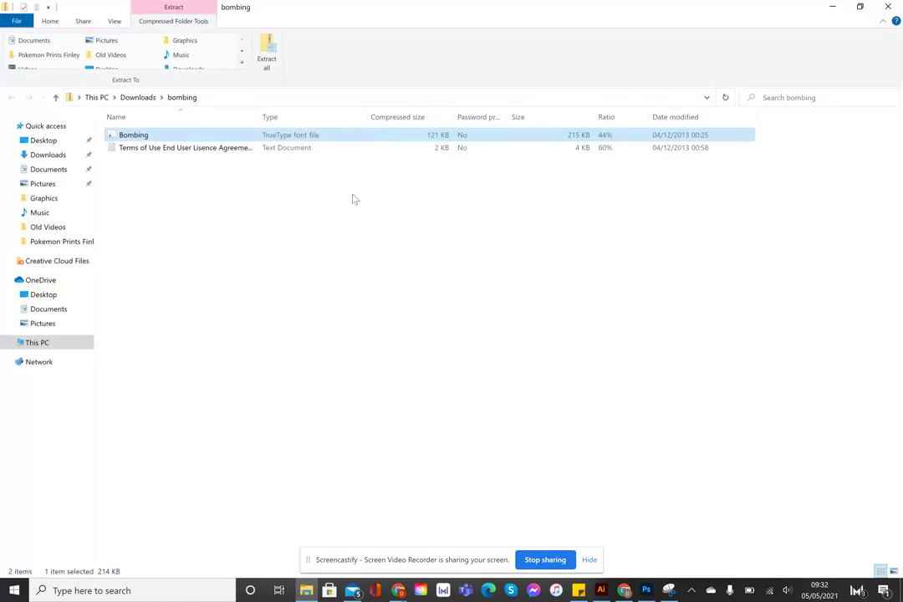
pyautogui.click(266, 52)
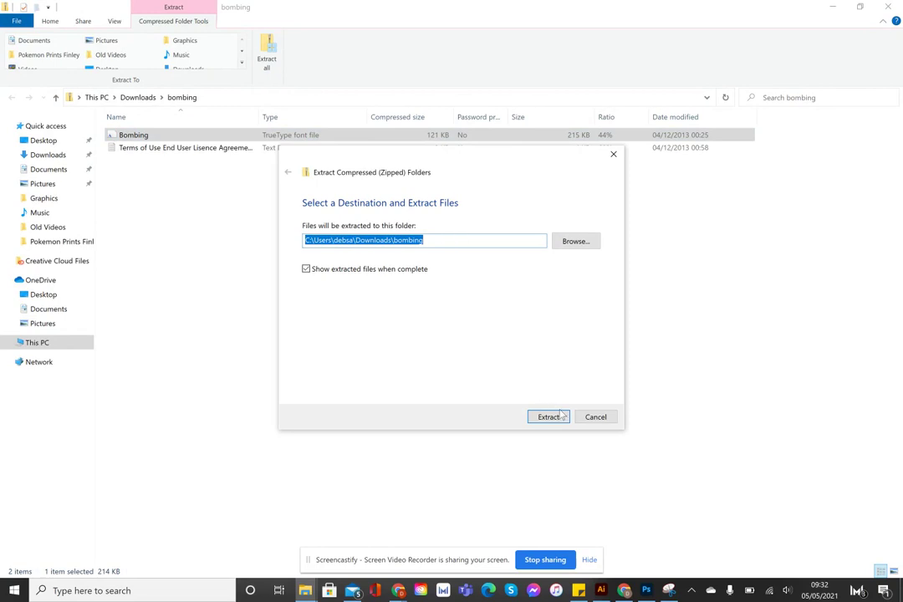
pyautogui.click(613, 155)
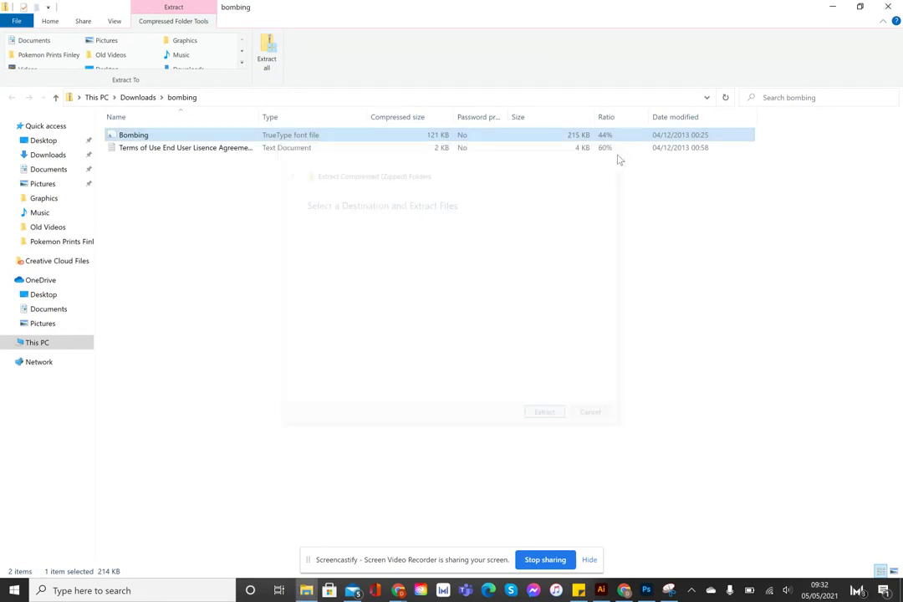
pyautogui.click(831, 6)
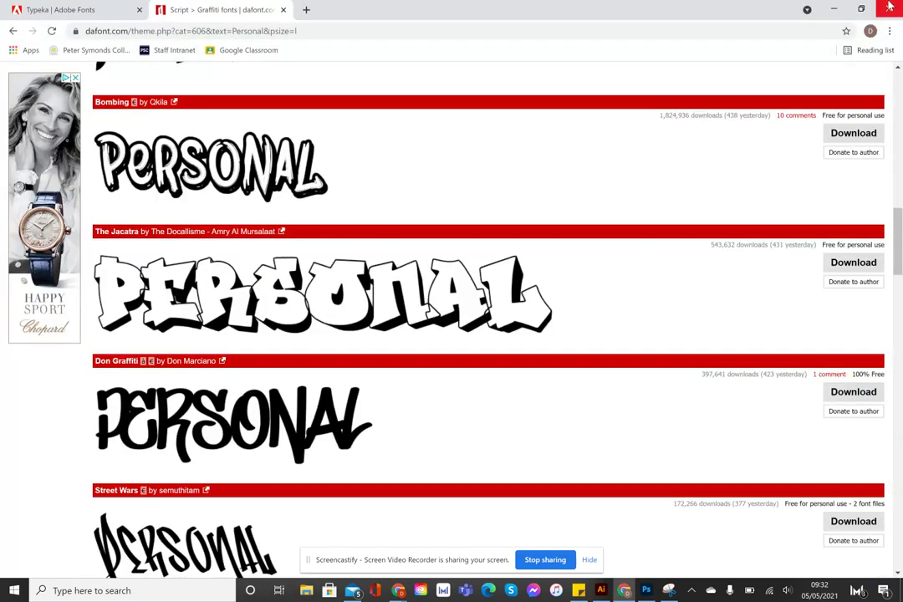